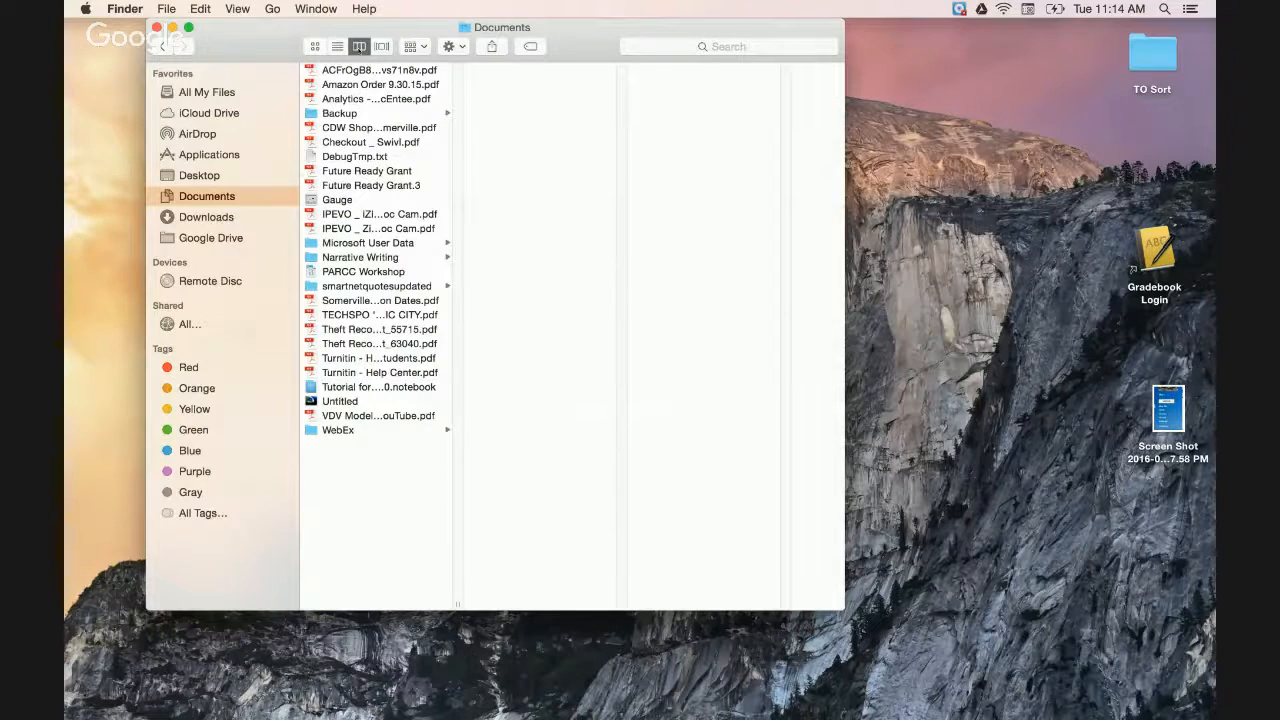
Show the Documents folder as a list, widen the window until all columns fit, and narrow the Name column.
click(338, 46)
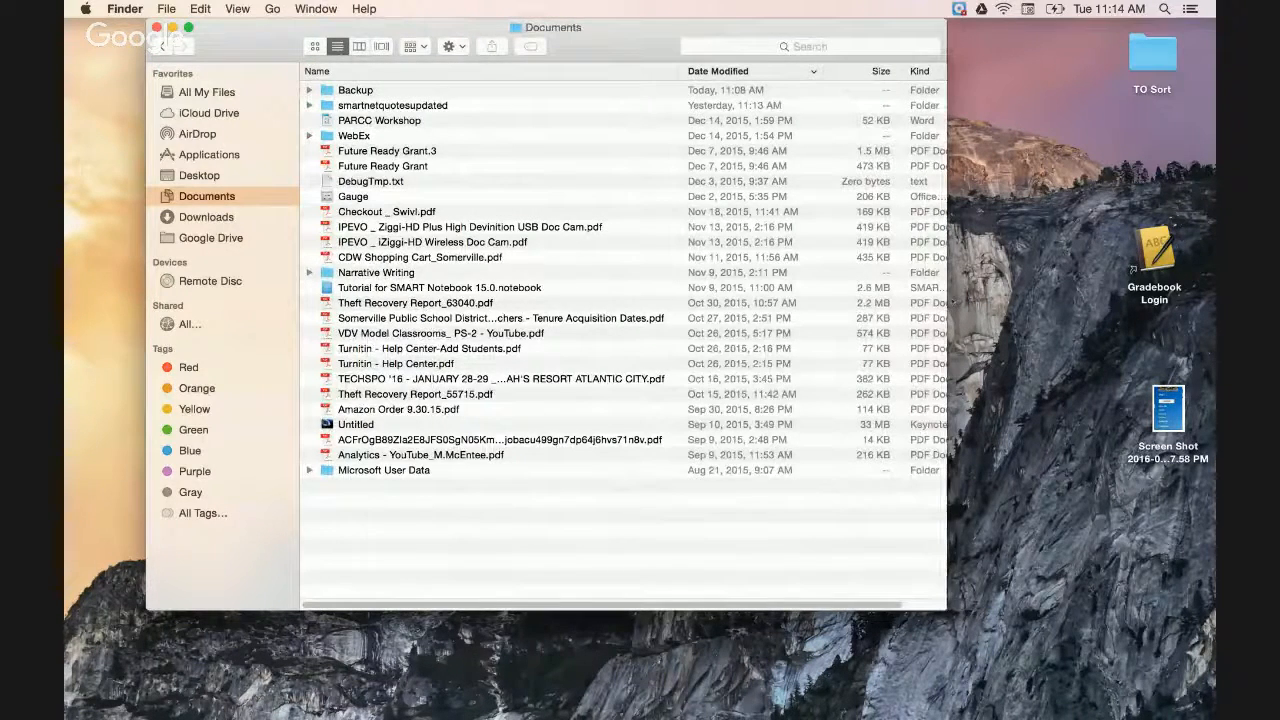
drag(946, 295, 1047, 295)
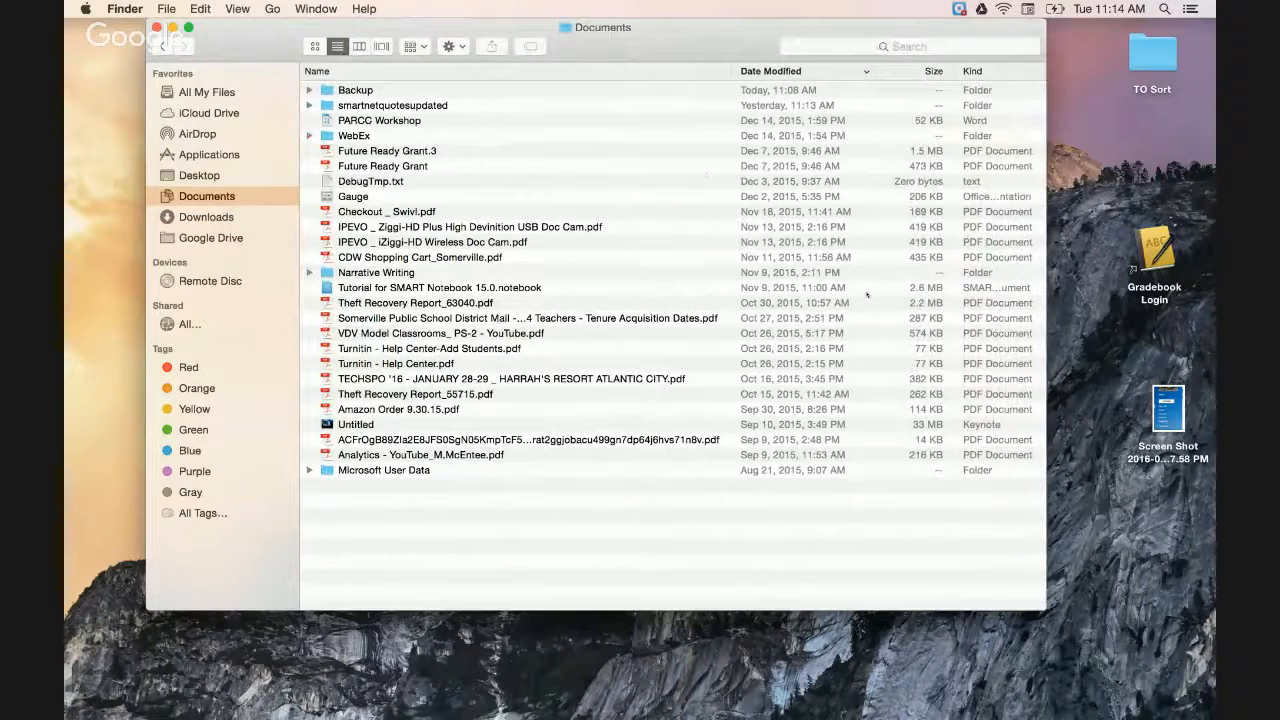
drag(731, 72, 625, 72)
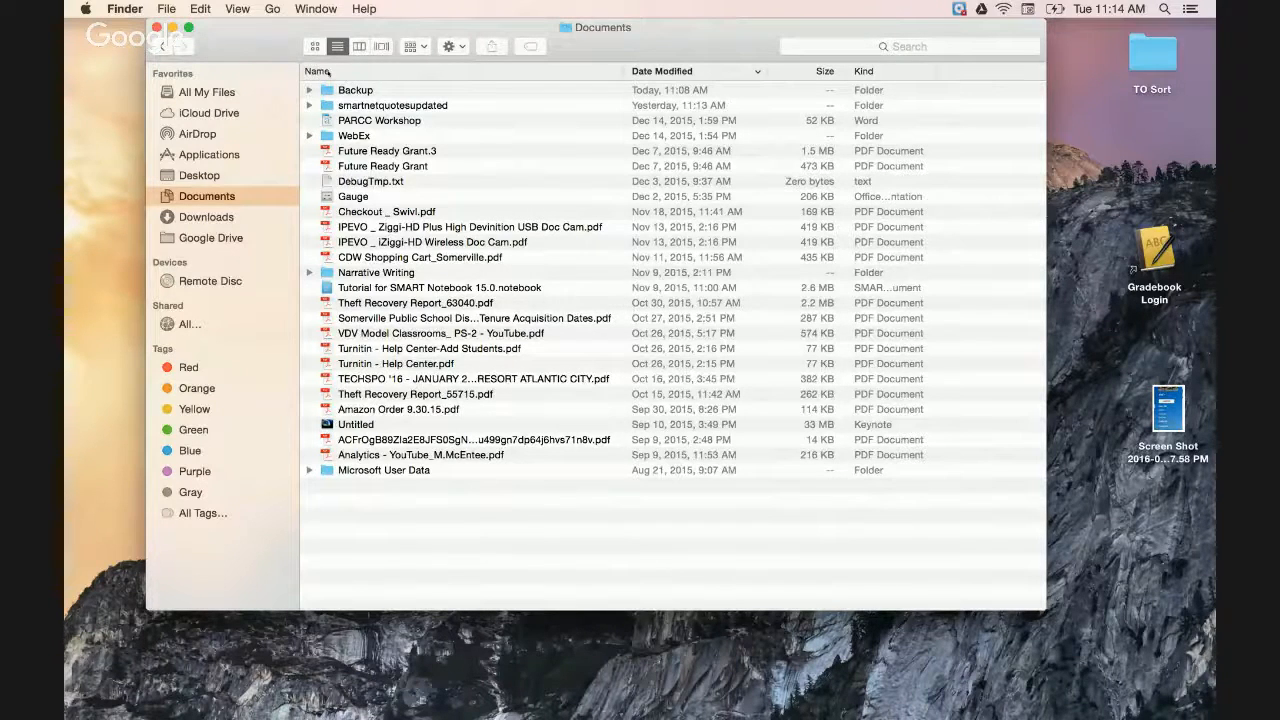
Sort the Documents files by name, switching between descending and ascending order and ending with A to Z.
click(327, 72)
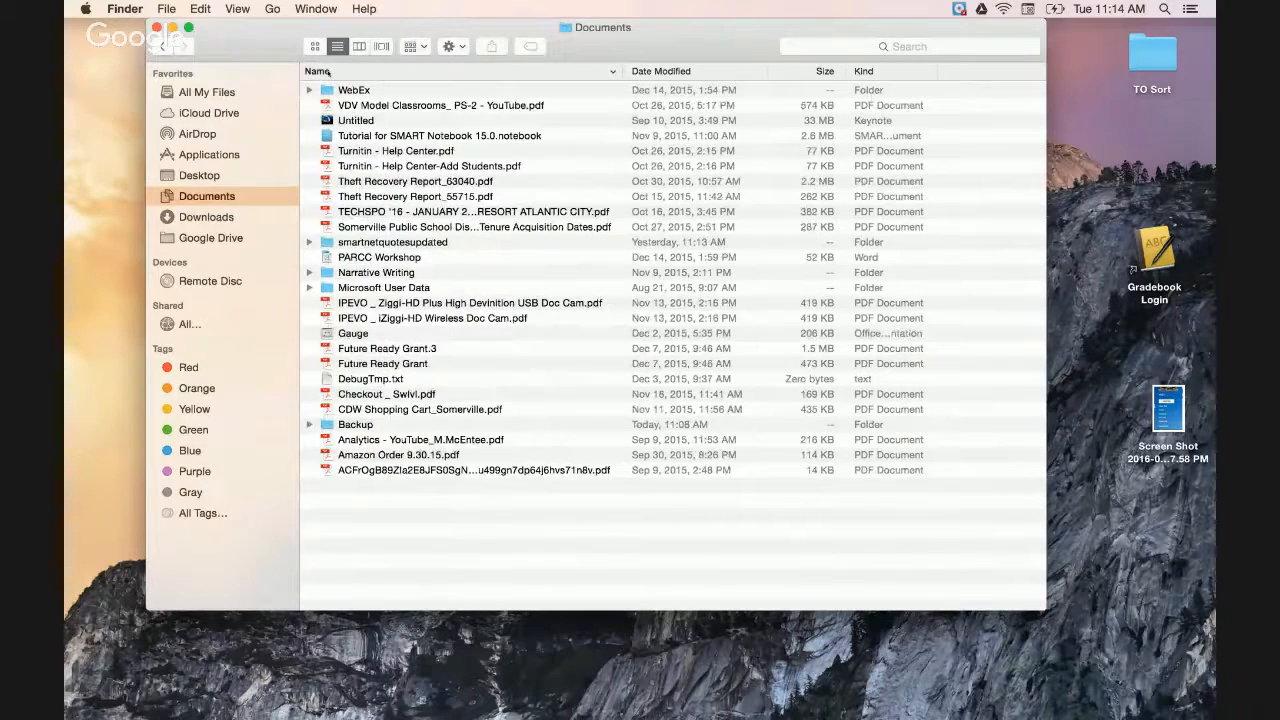
click(328, 72)
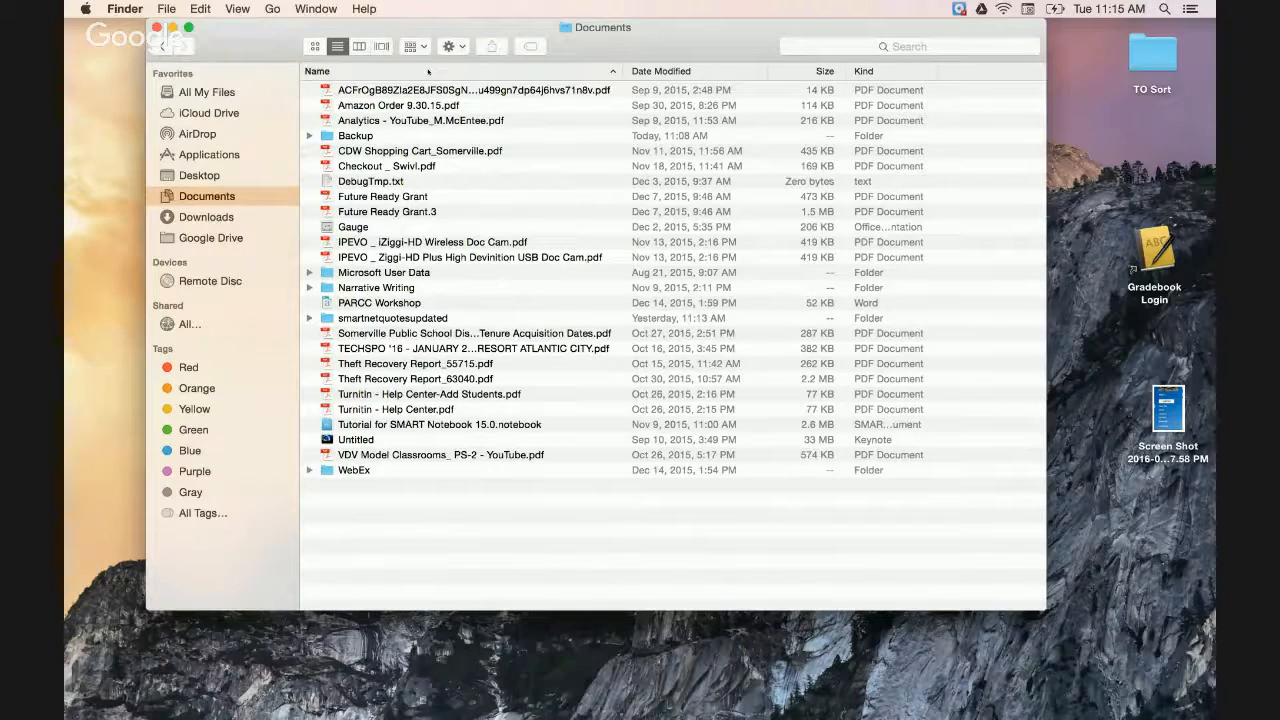
click(347, 70)
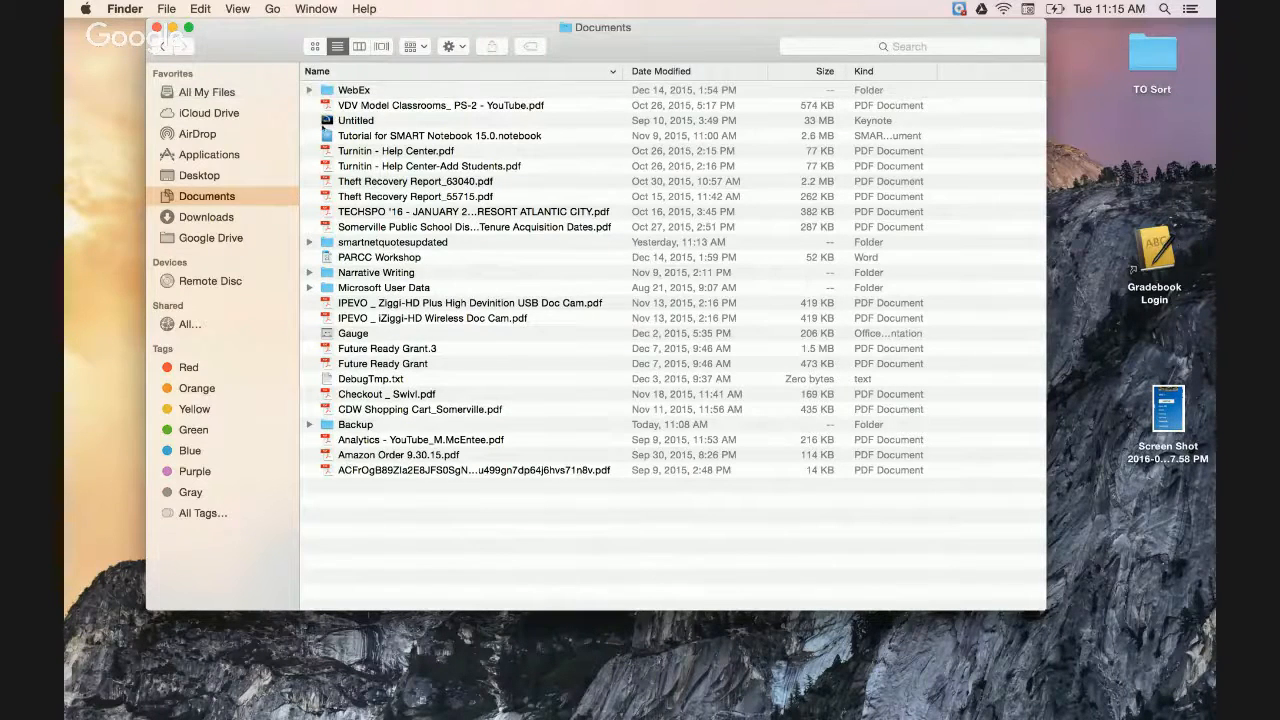
click(336, 68)
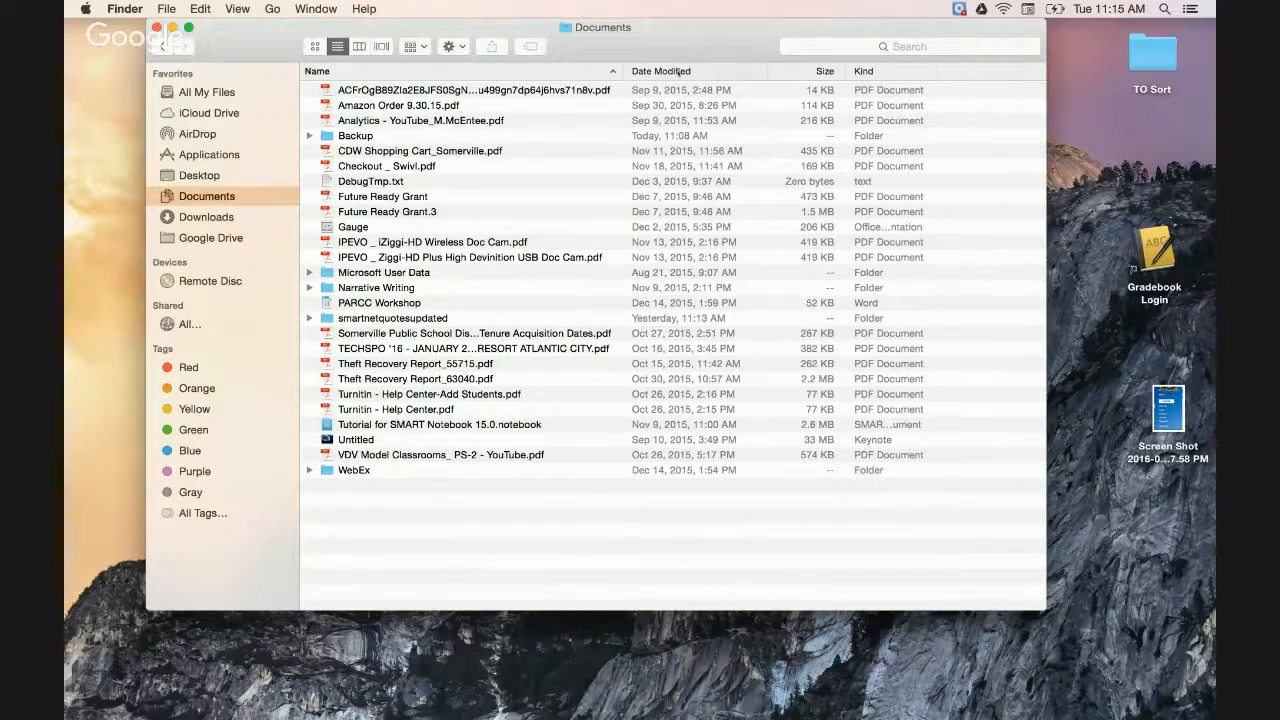
Sort the files by date modified, alternating between newest and oldest first and ending with the newest first.
click(679, 71)
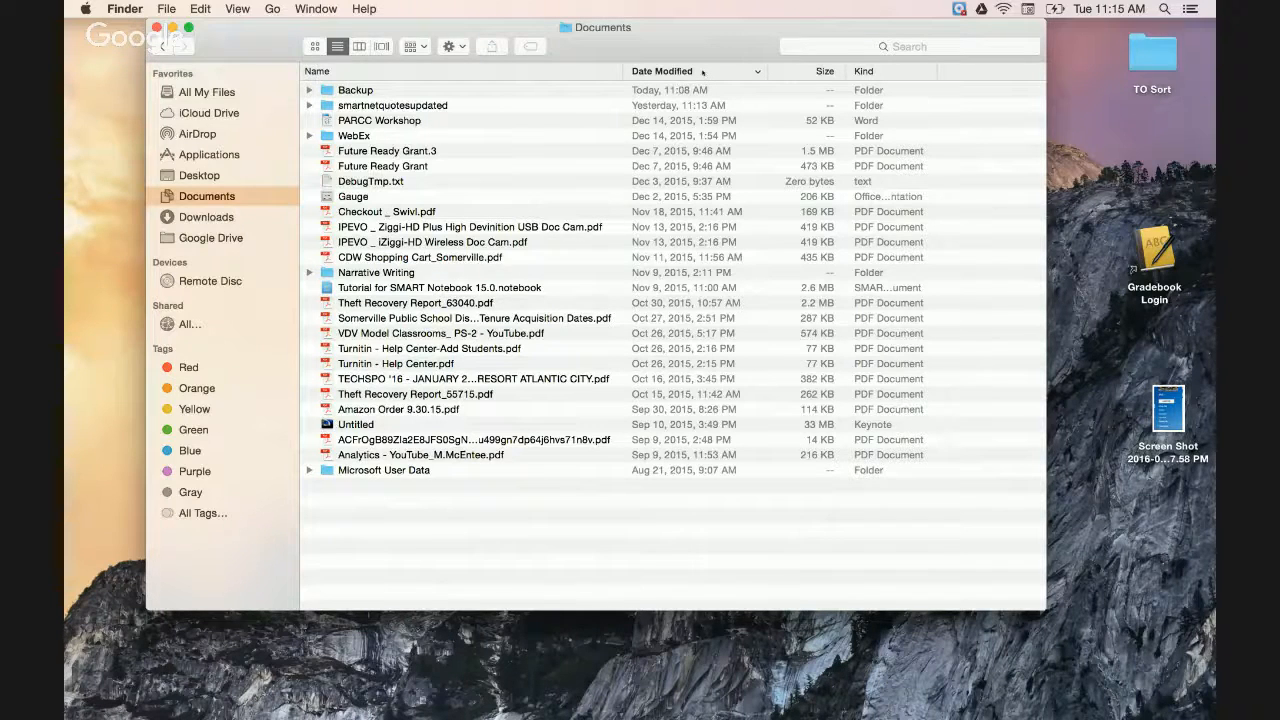
click(702, 71)
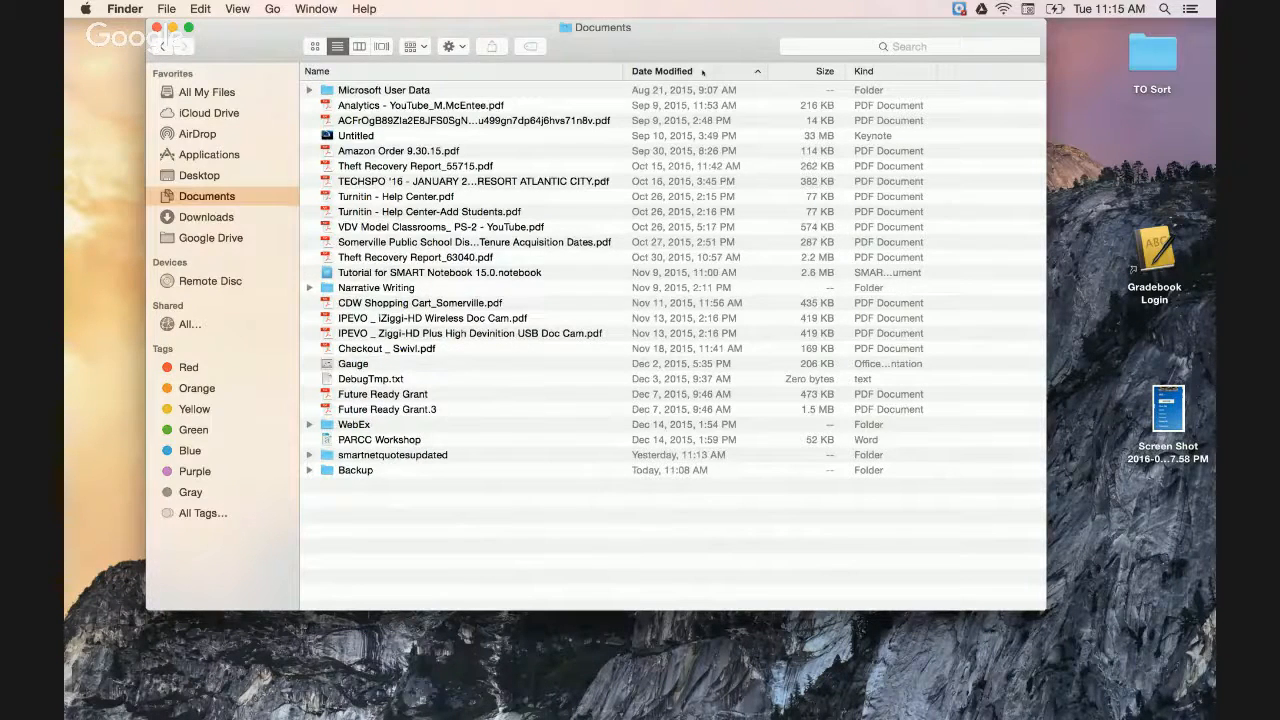
click(702, 71)
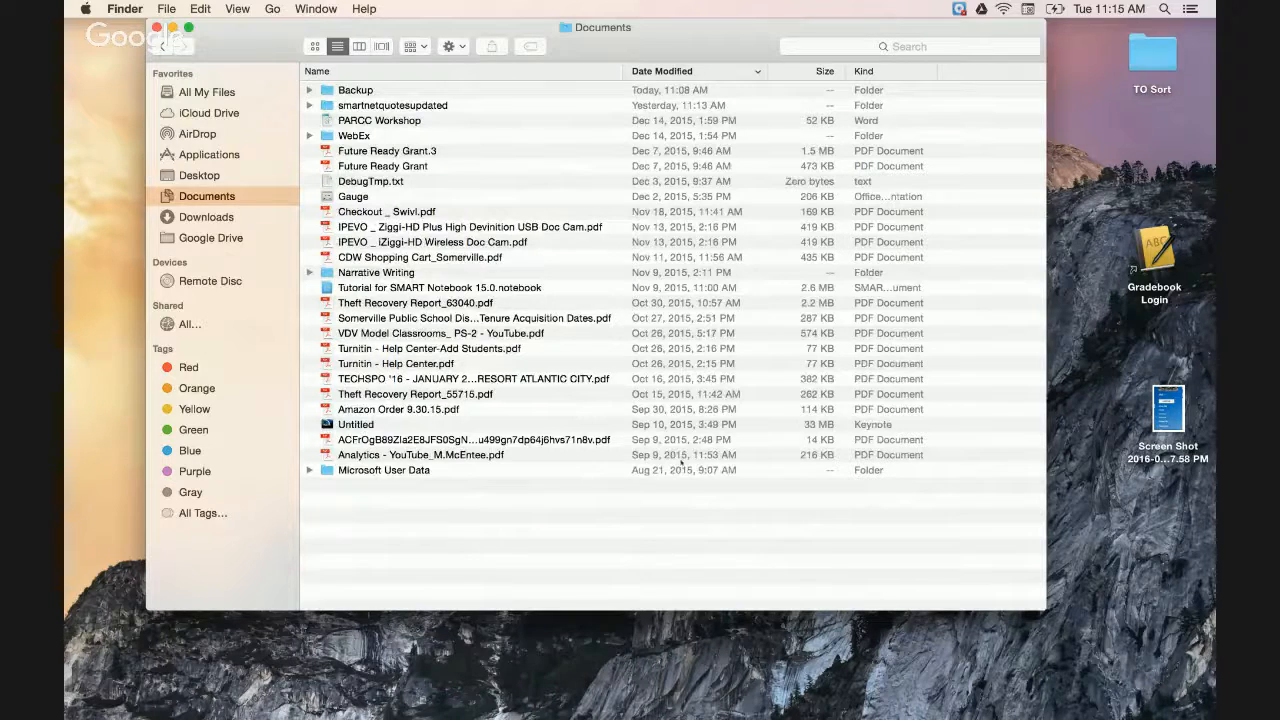
click(700, 70)
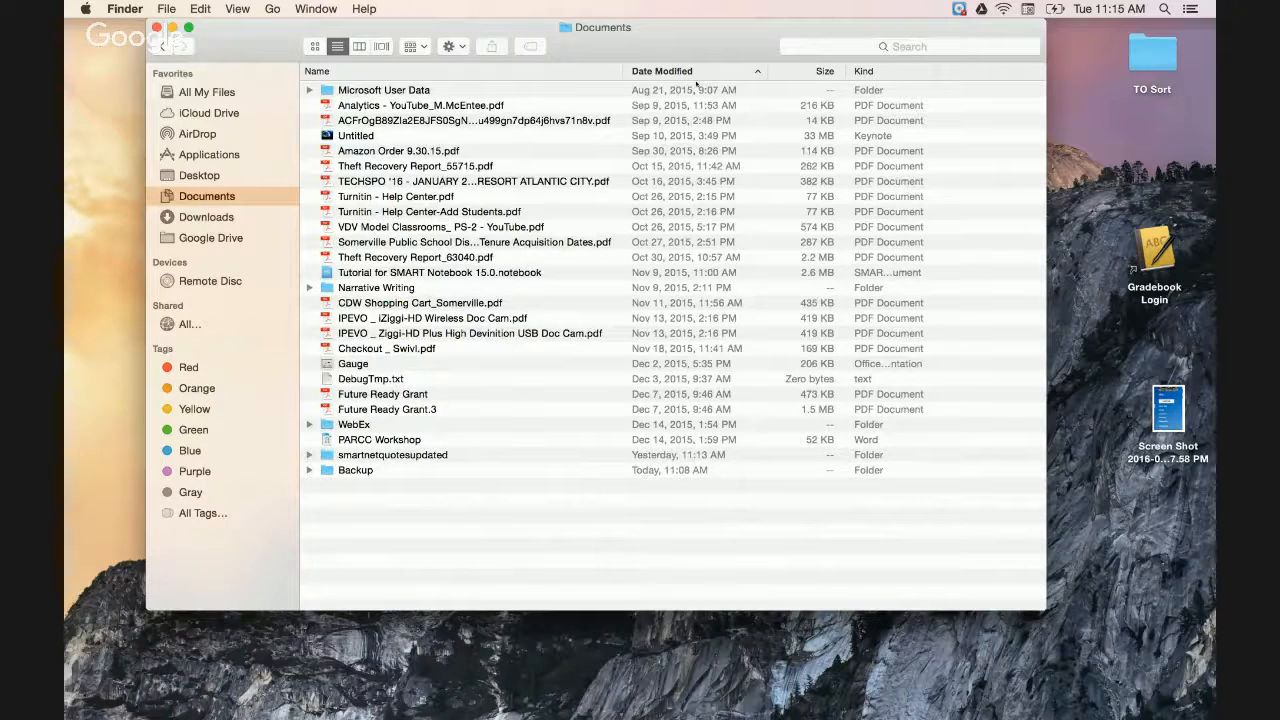
click(724, 70)
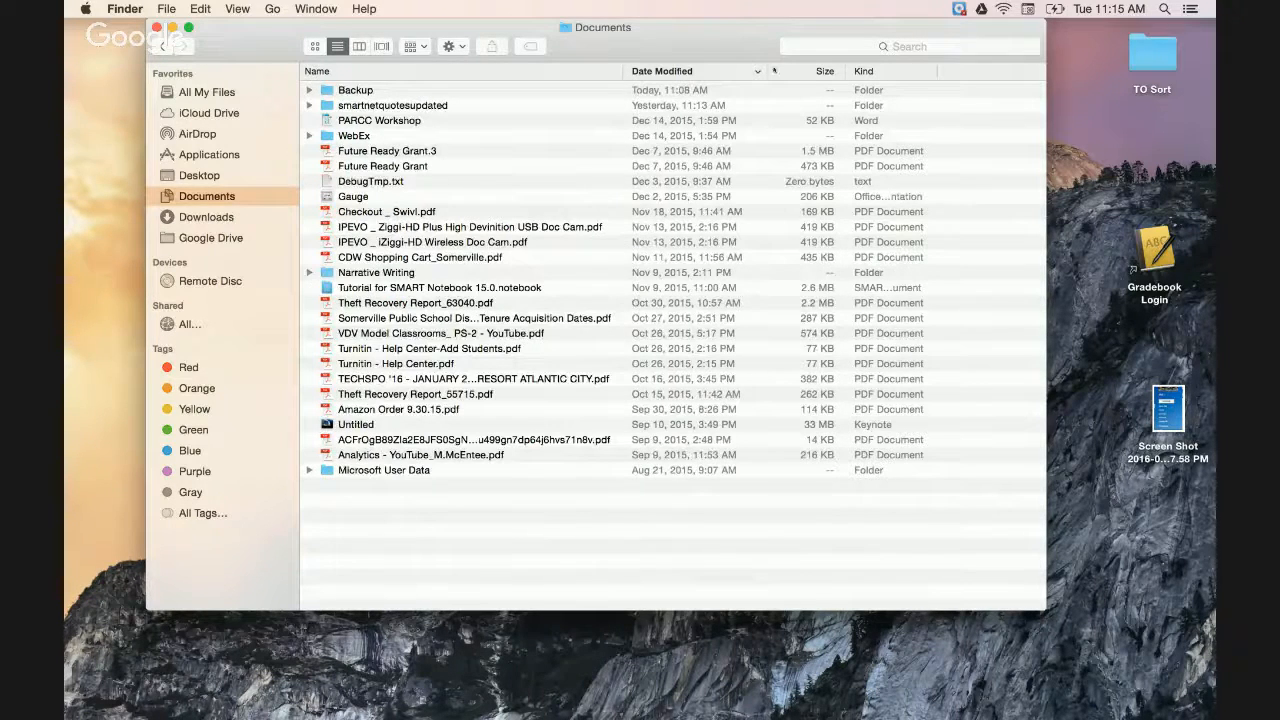
Sort the files by size, alternating between largest and smallest first and ending with the largest first.
click(806, 71)
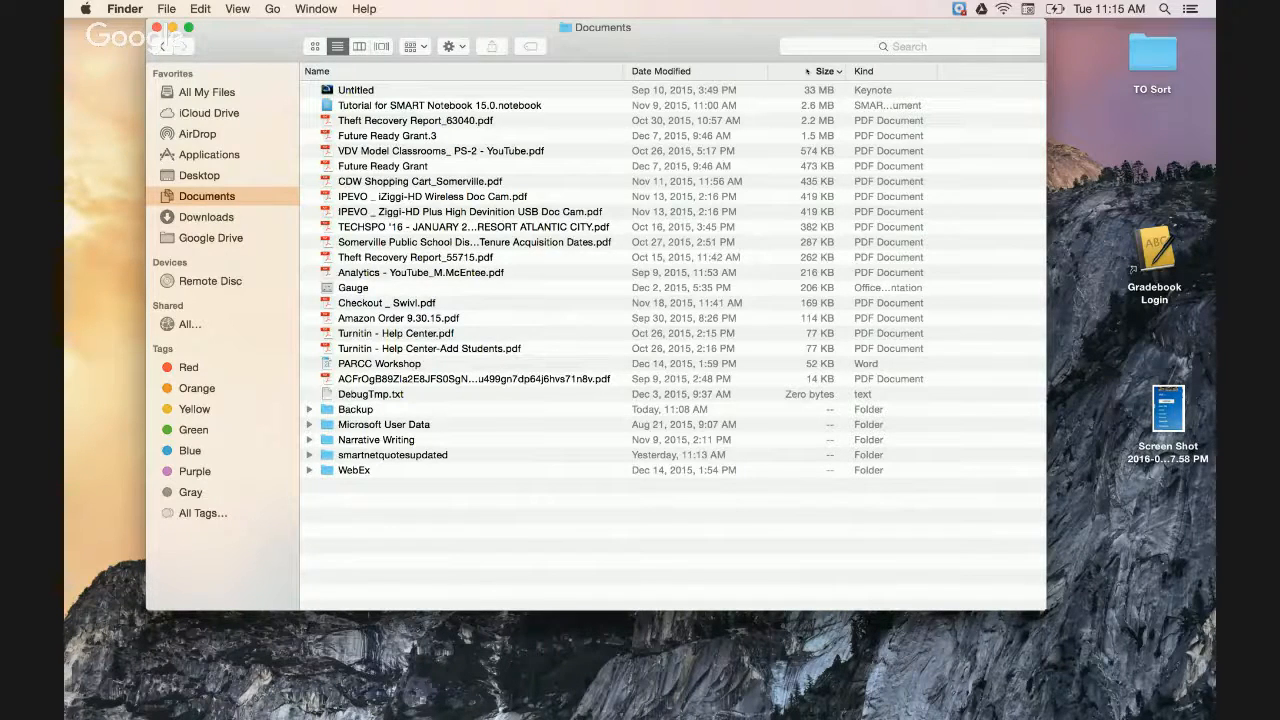
click(811, 71)
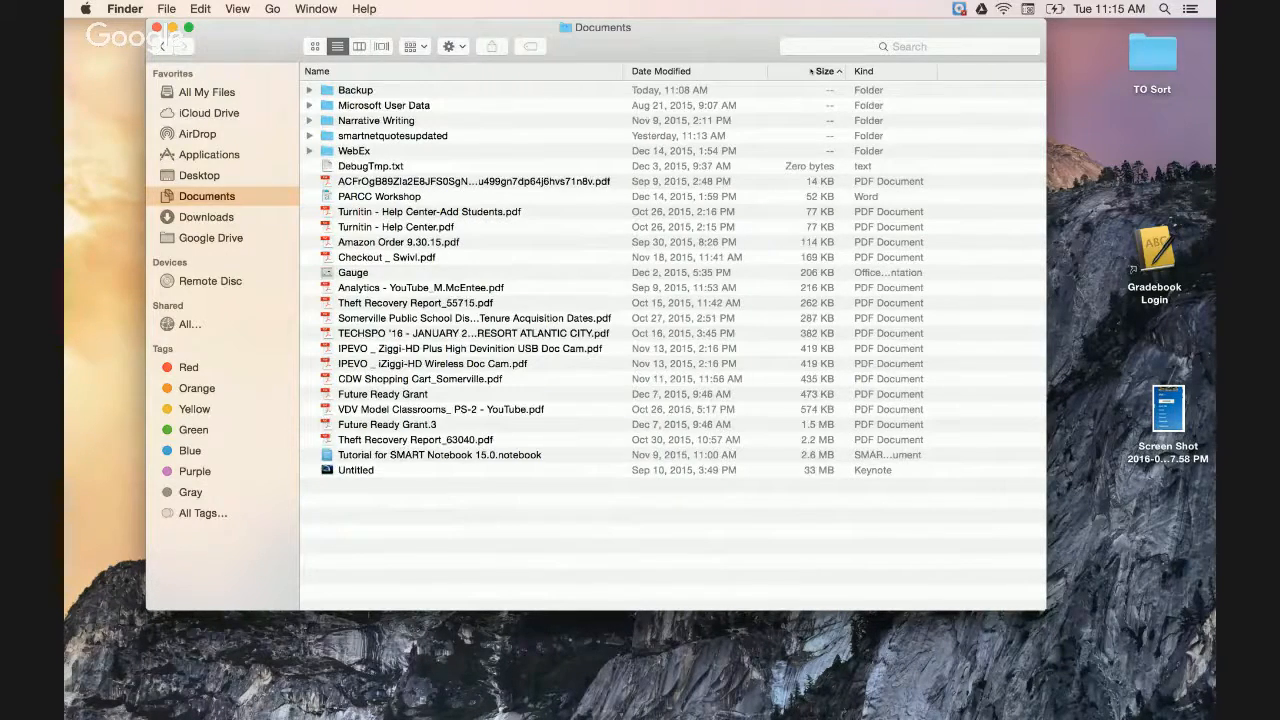
click(811, 71)
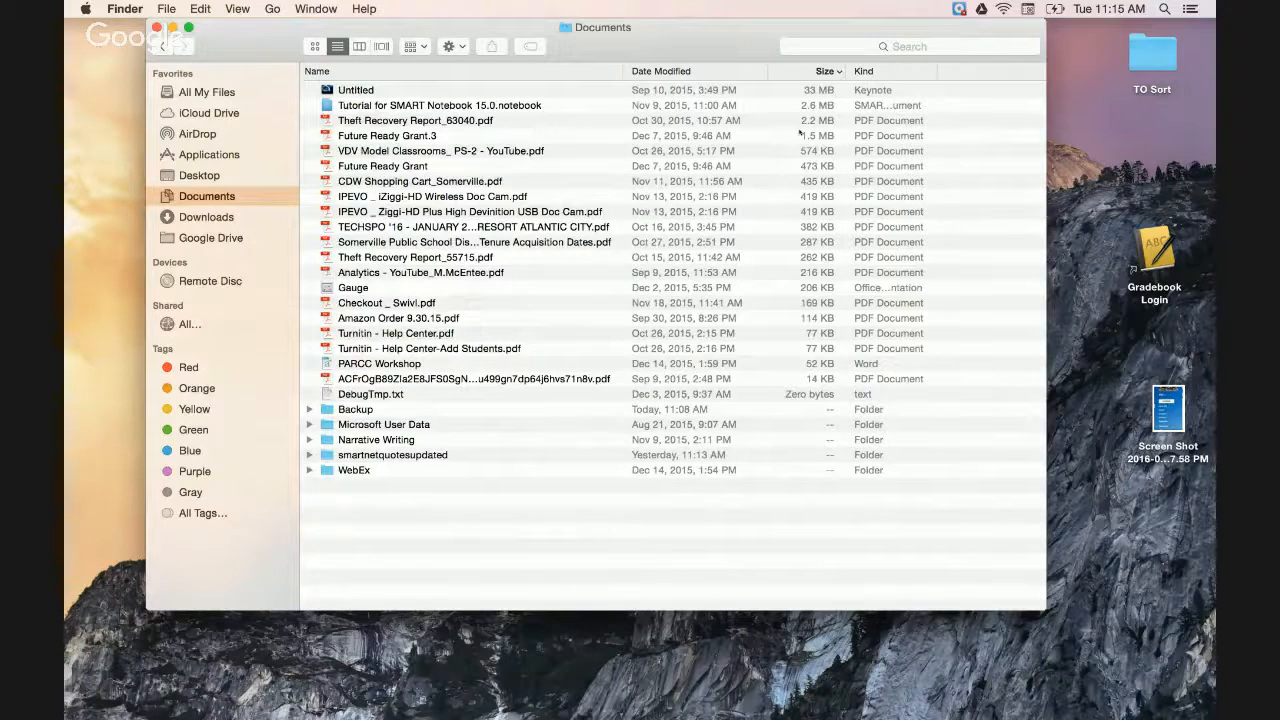
click(805, 71)
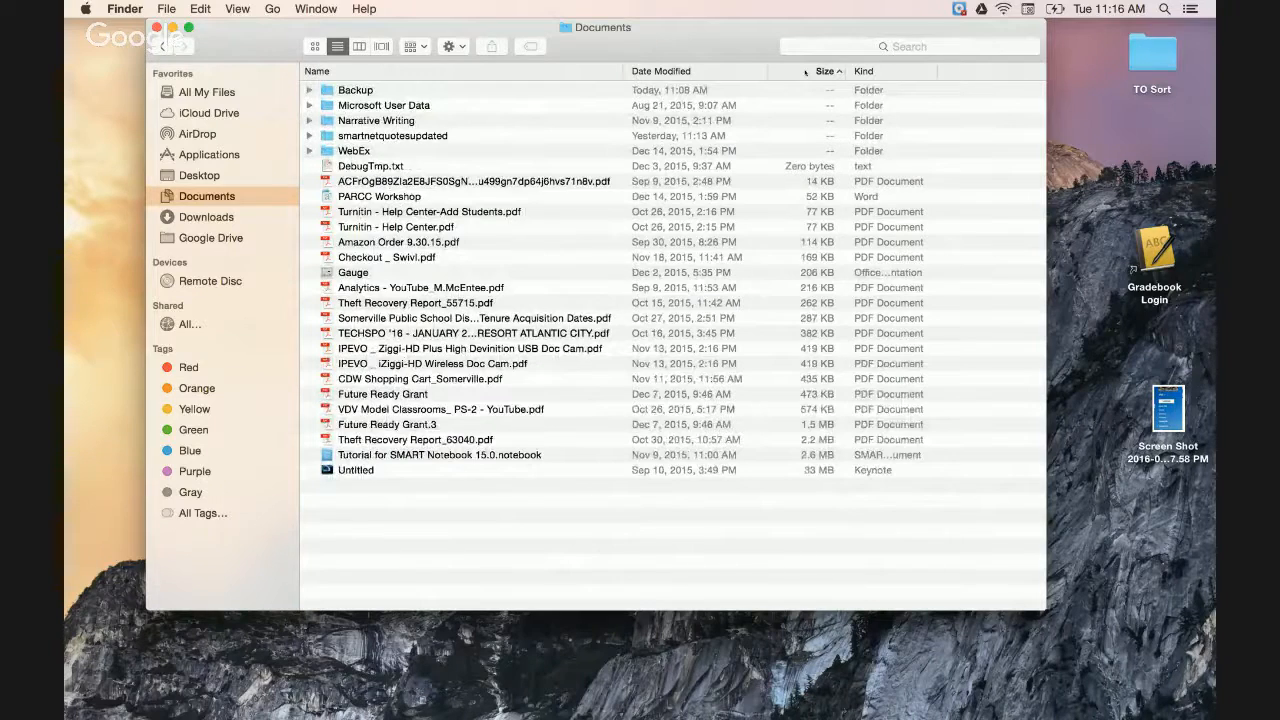
click(805, 71)
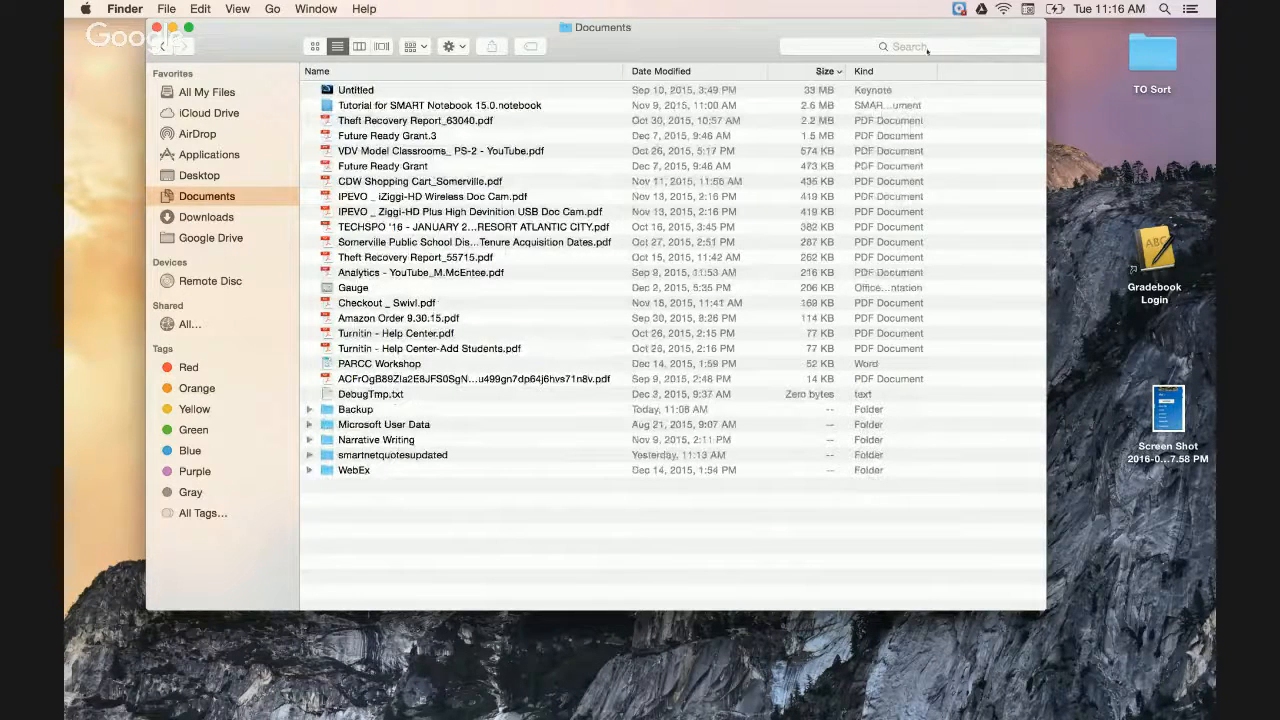
Sort the files by kind in descending order and add a Date Added column to the list.
click(864, 71)
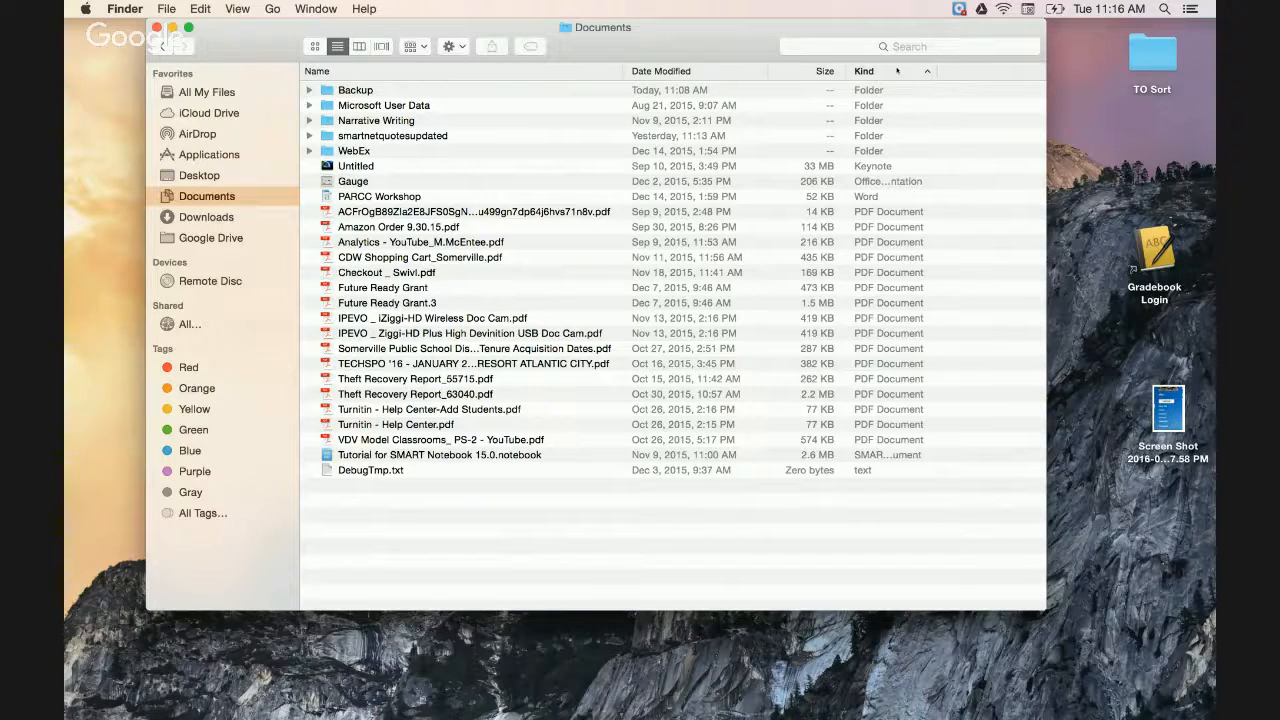
click(894, 72)
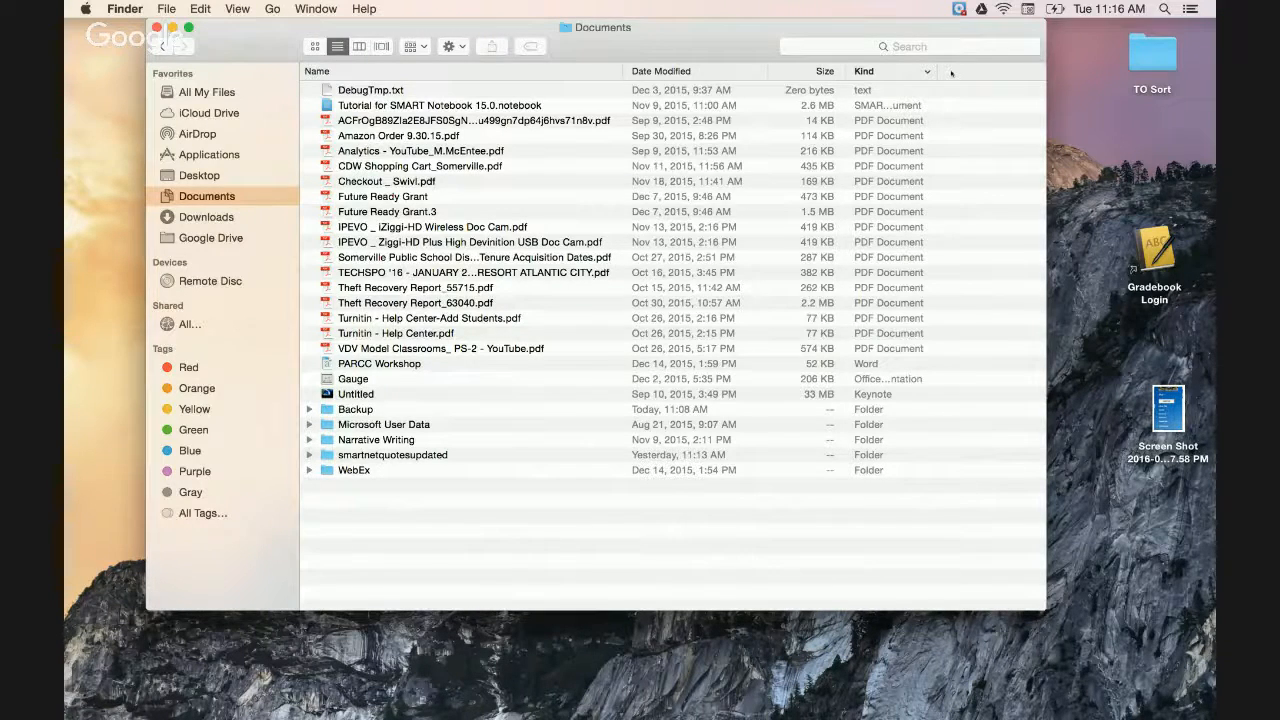
right_click(951, 72)
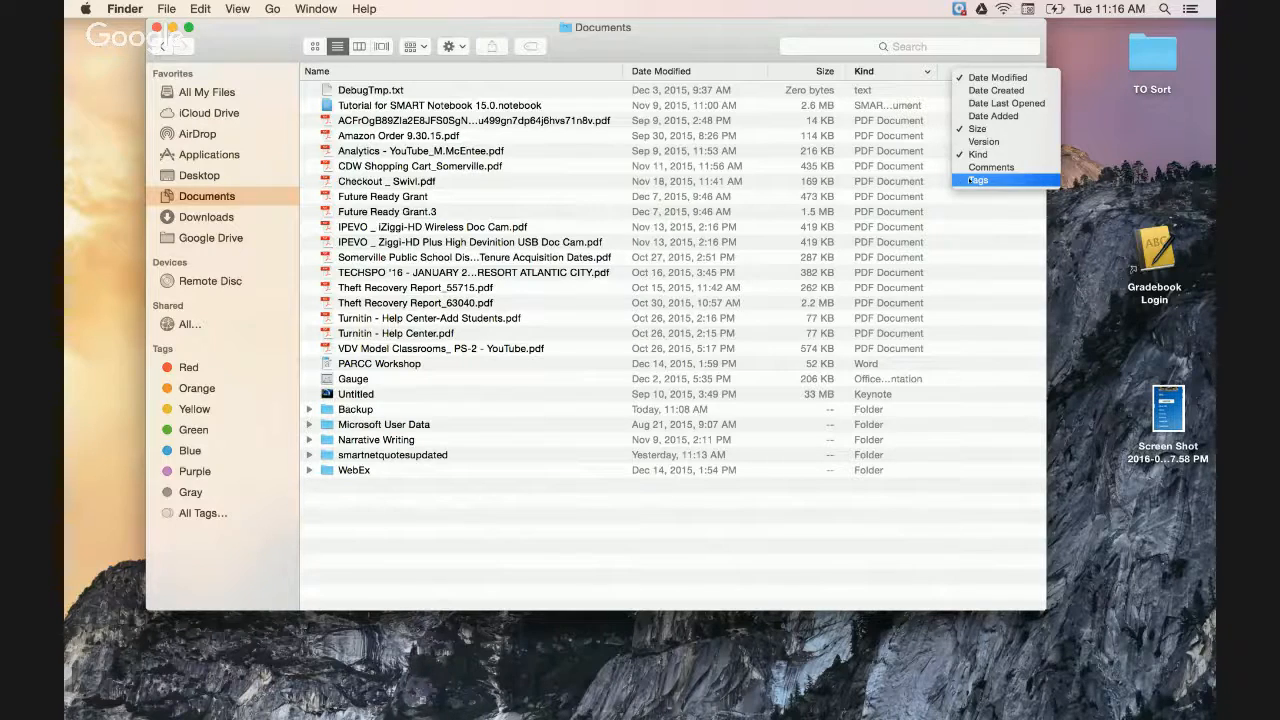
click(993, 116)
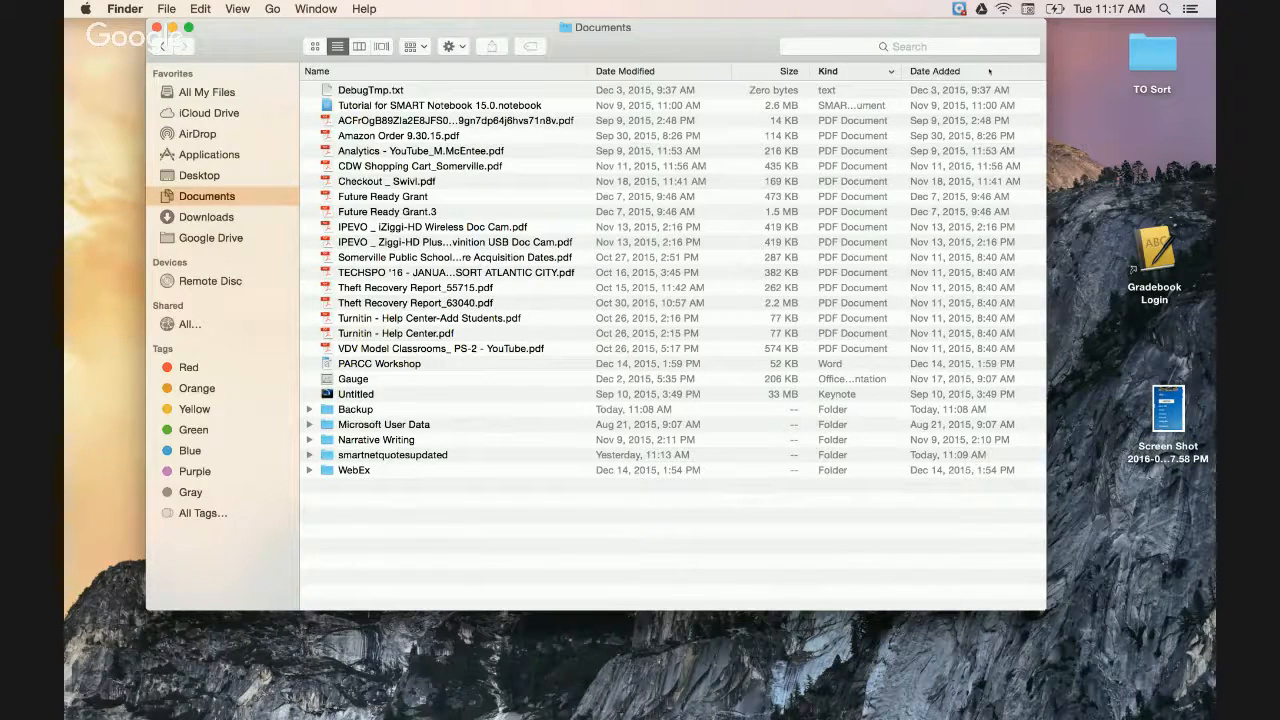
Widen the window for the Date Added column and adjust the Name column's width so long file names are mostly readable.
drag(1046, 72, 1101, 62)
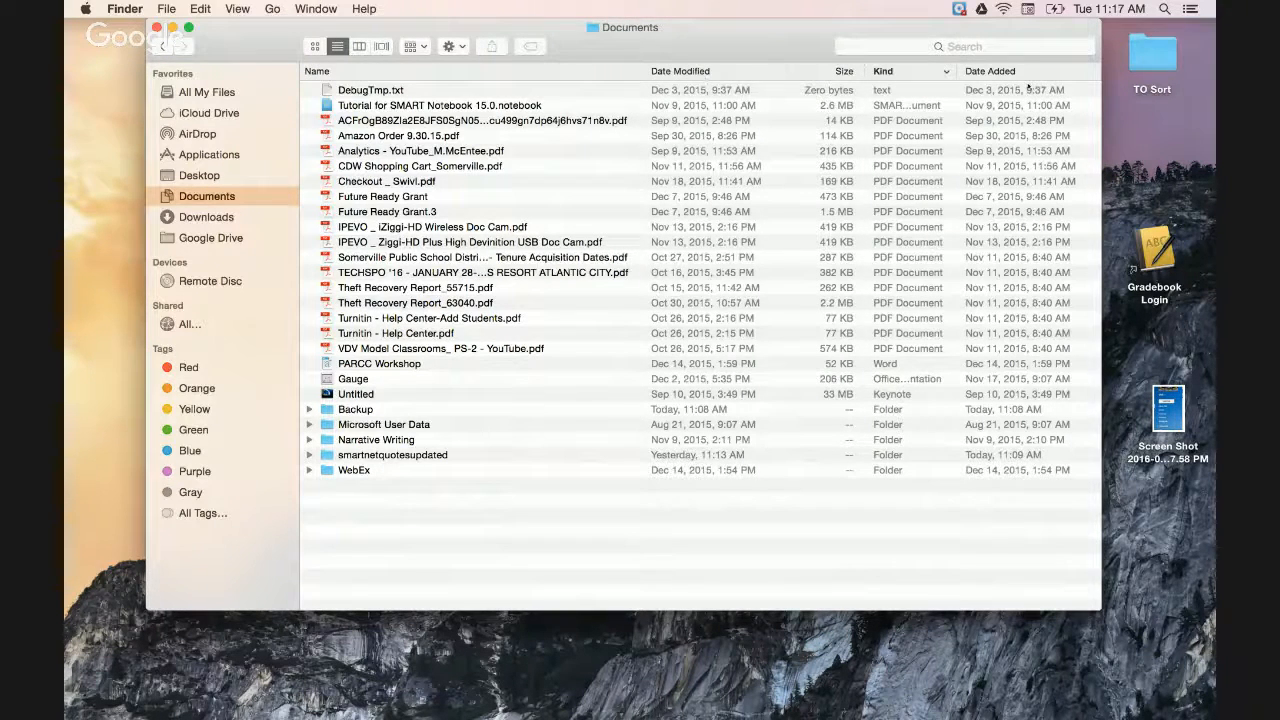
drag(642, 71, 495, 71)
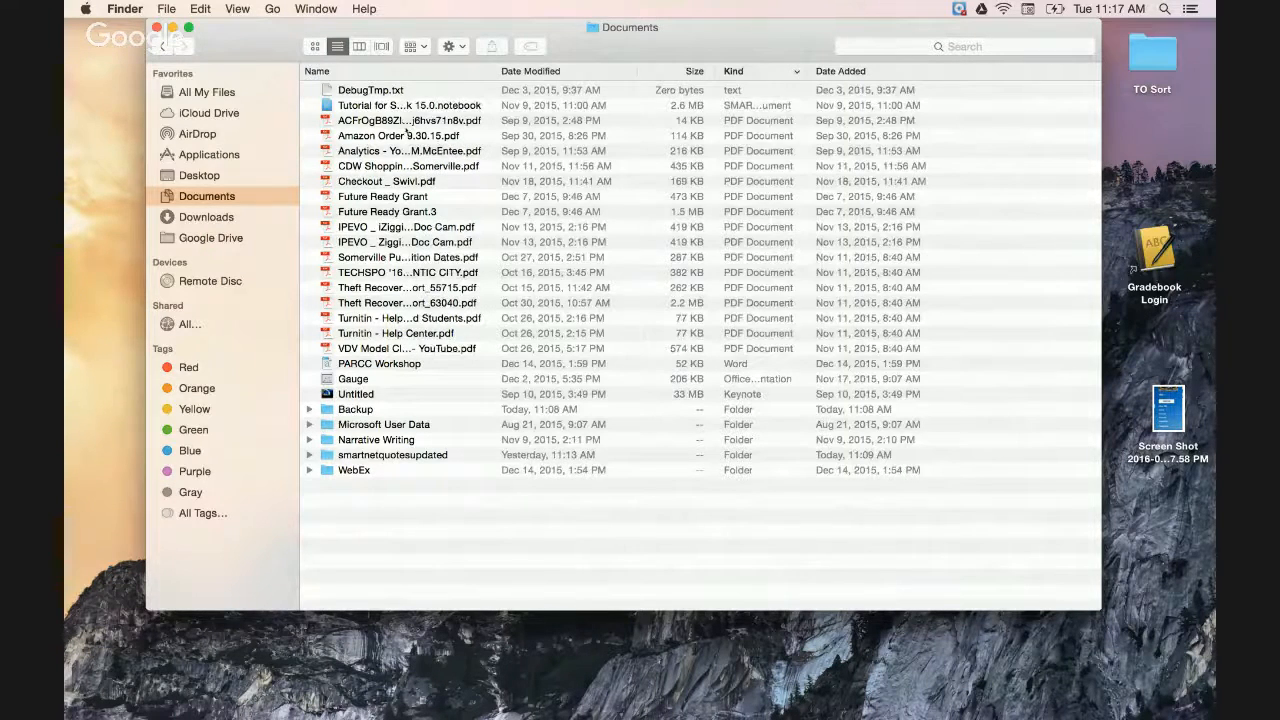
click(400, 120)
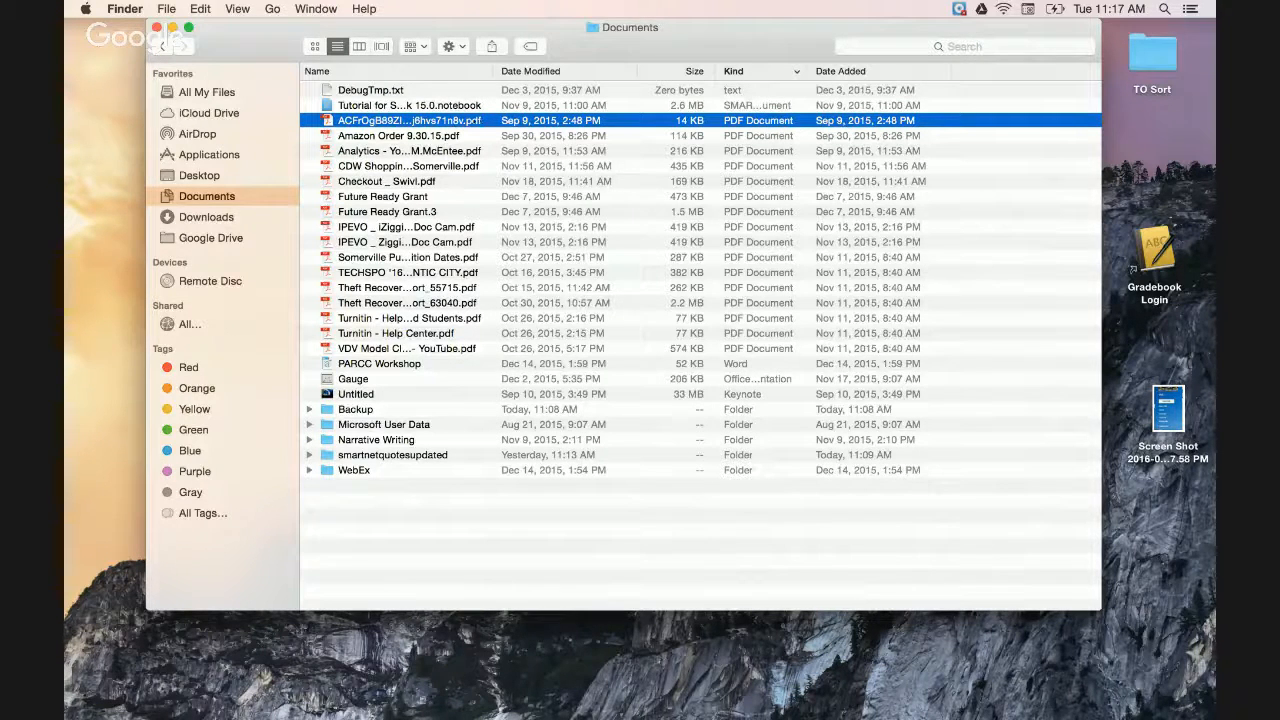
drag(491, 70, 623, 71)
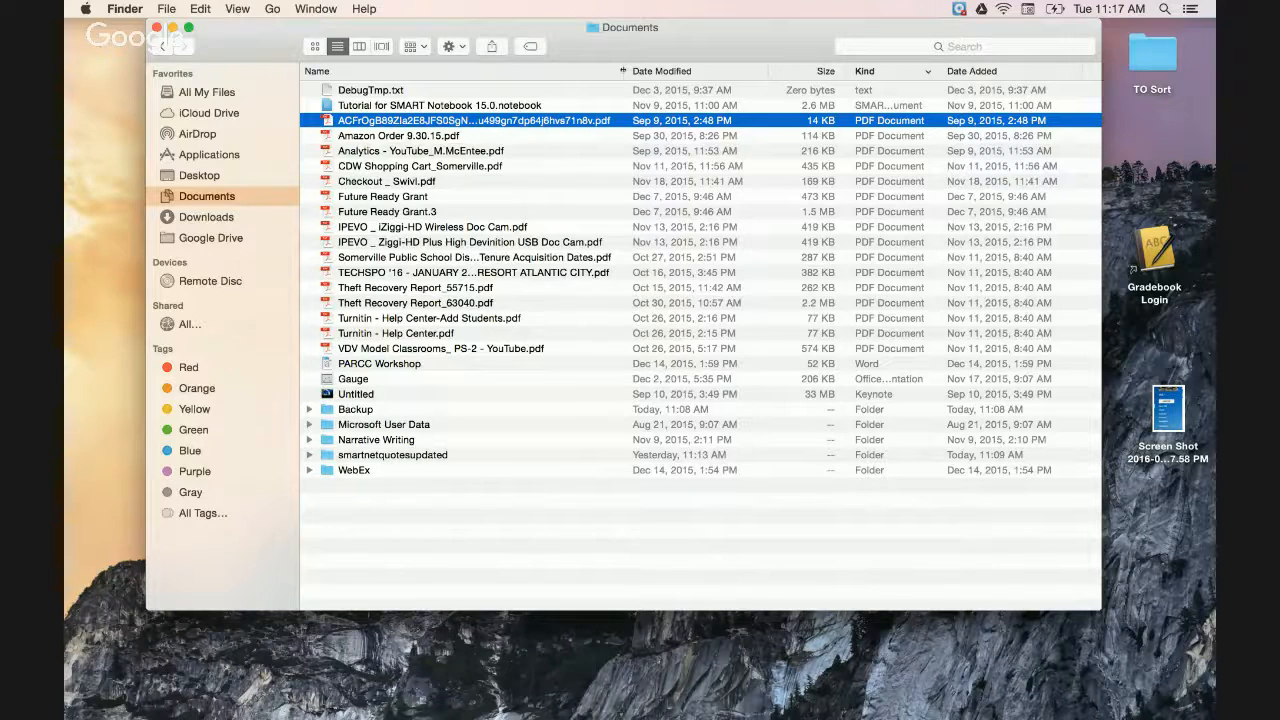
drag(622, 70, 594, 70)
drag(810, 71, 804, 71)
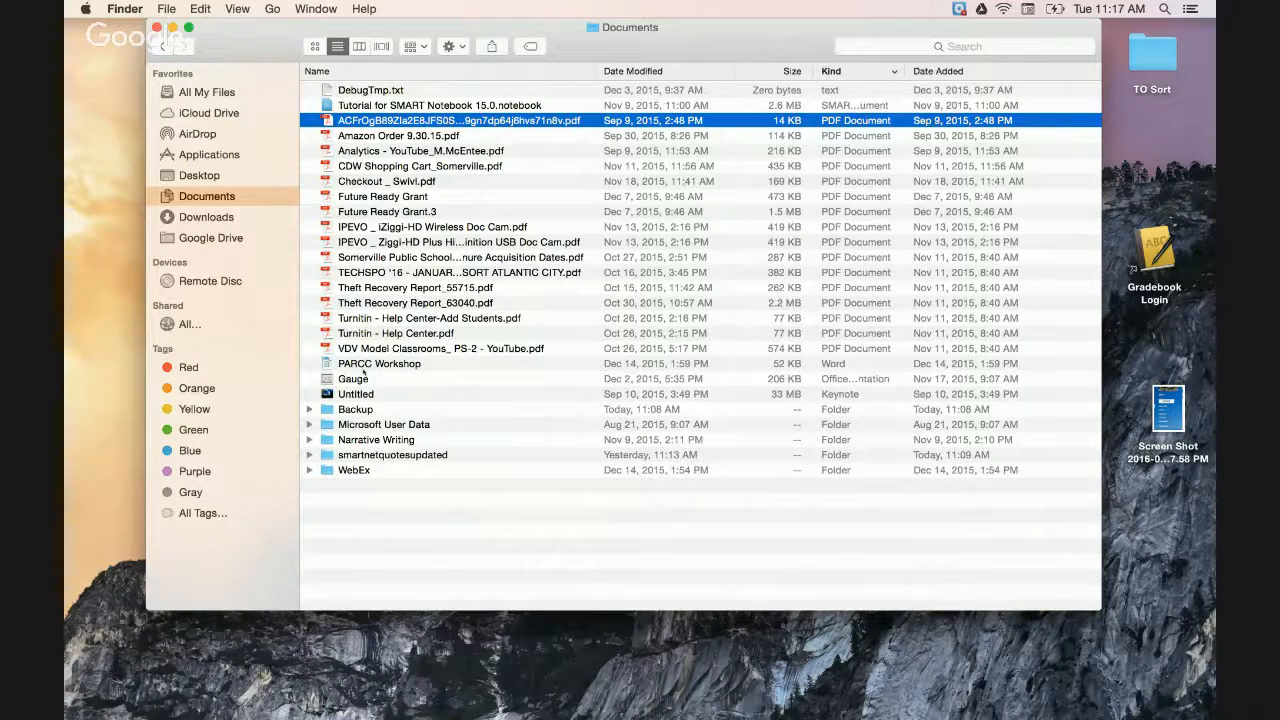
Clear the file selection and create a new folder named Quotes in Documents.
click(367, 497)
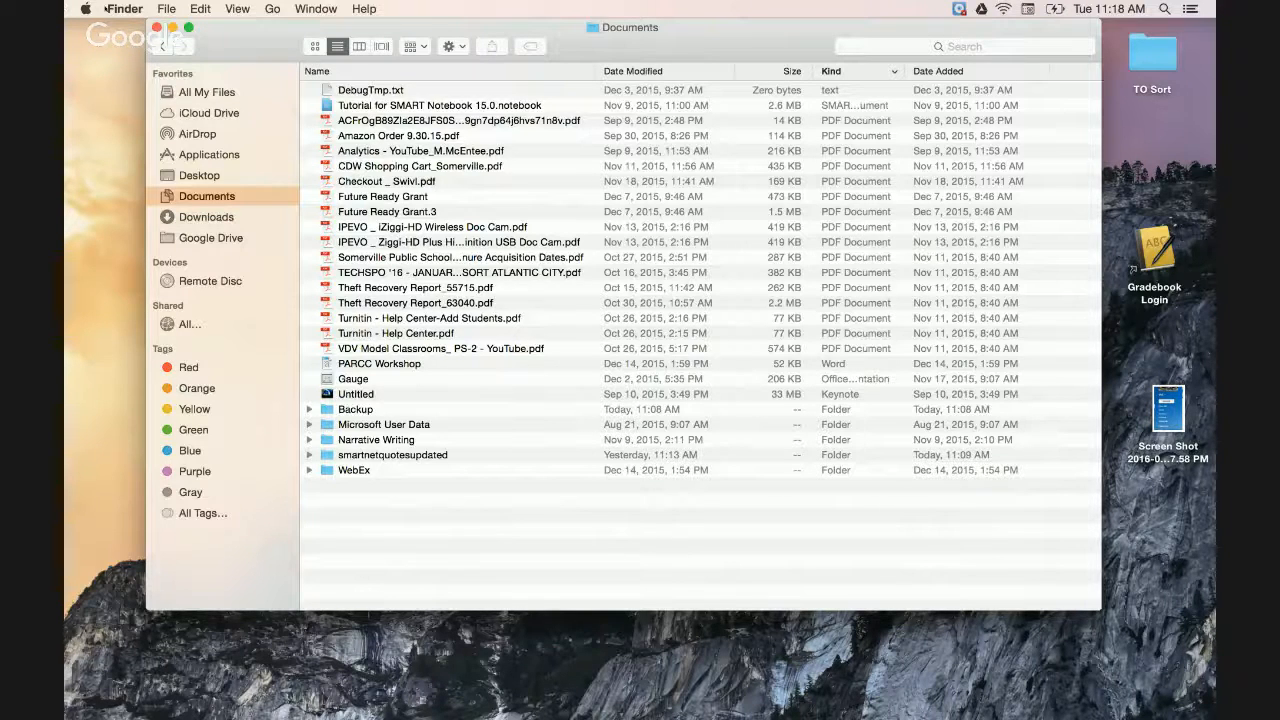
click(166, 8)
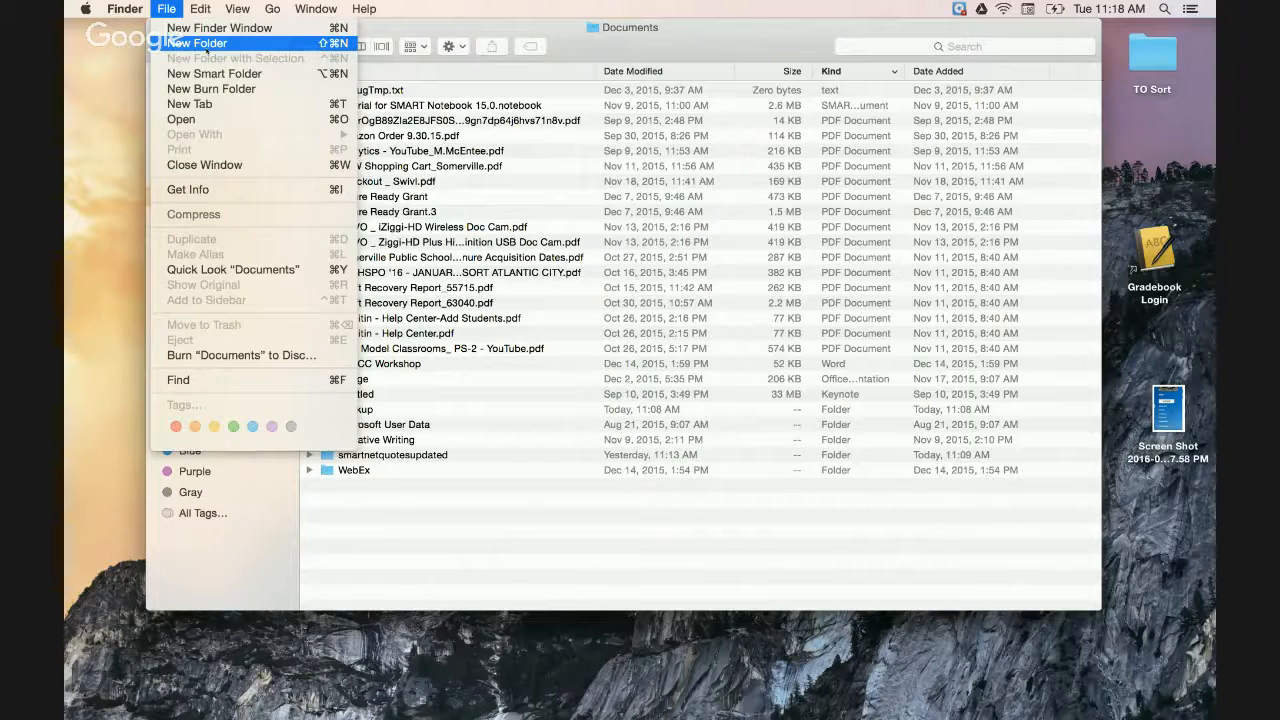
click(207, 44)
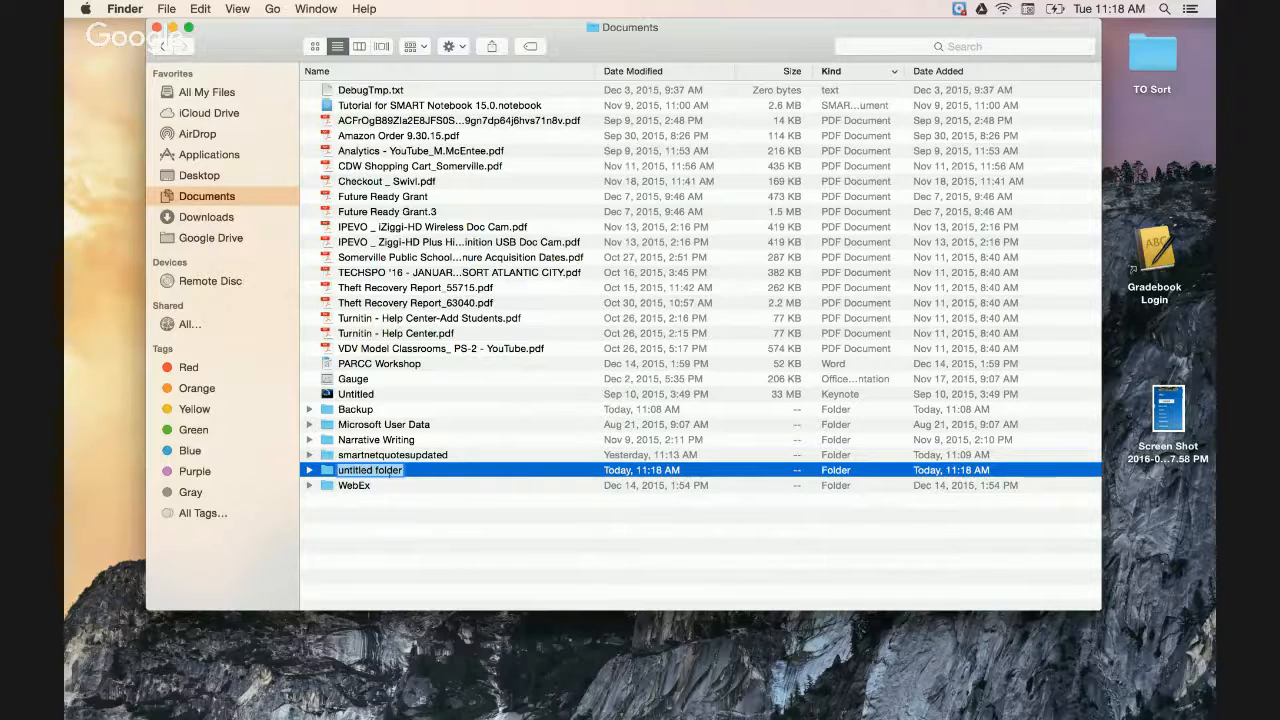
text(Quot)
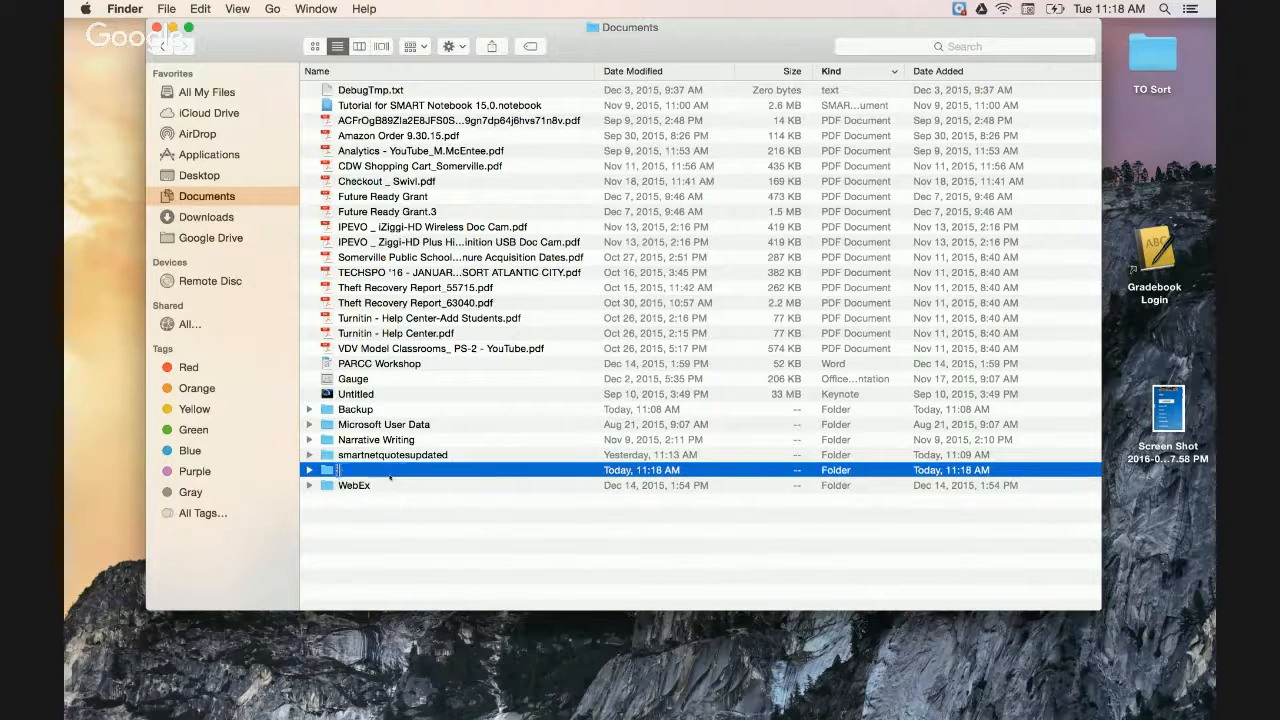
text(es)
key(Return)
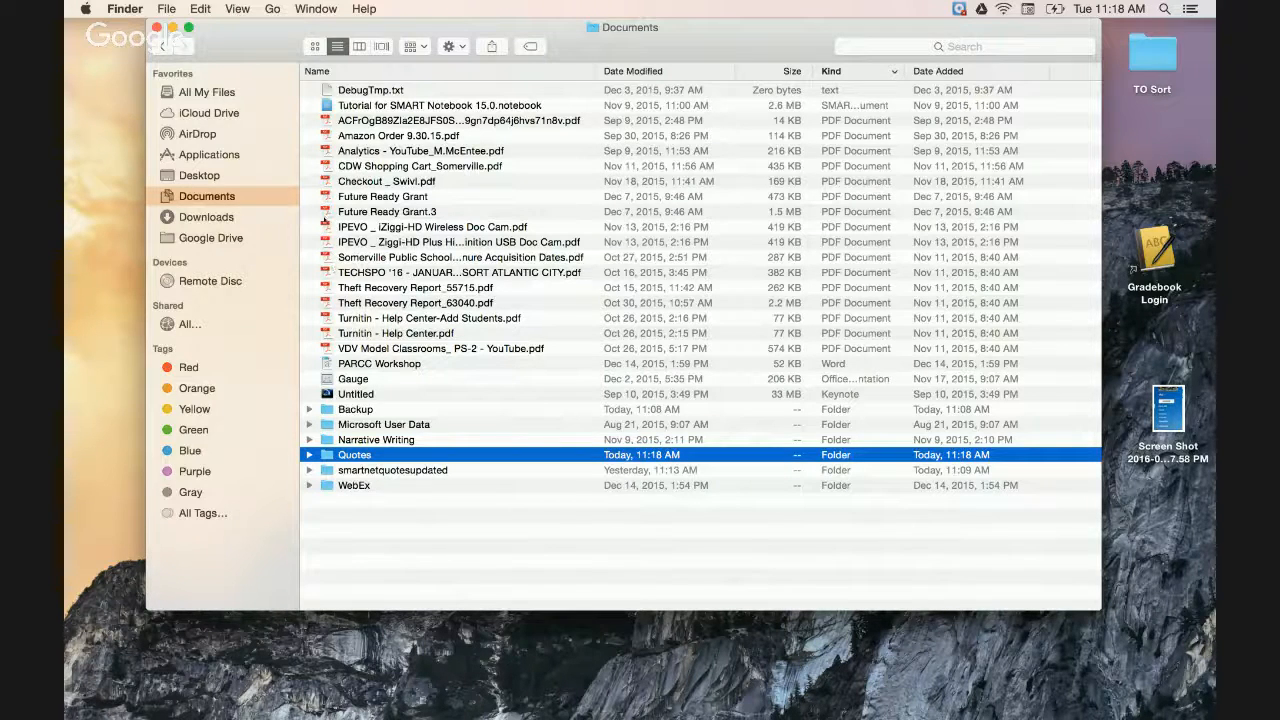
Move the PDFs from the first one listed through Turnitin - Help Center.pdf into the Quotes folder and return to Documents.
drag(320, 126, 345, 336)
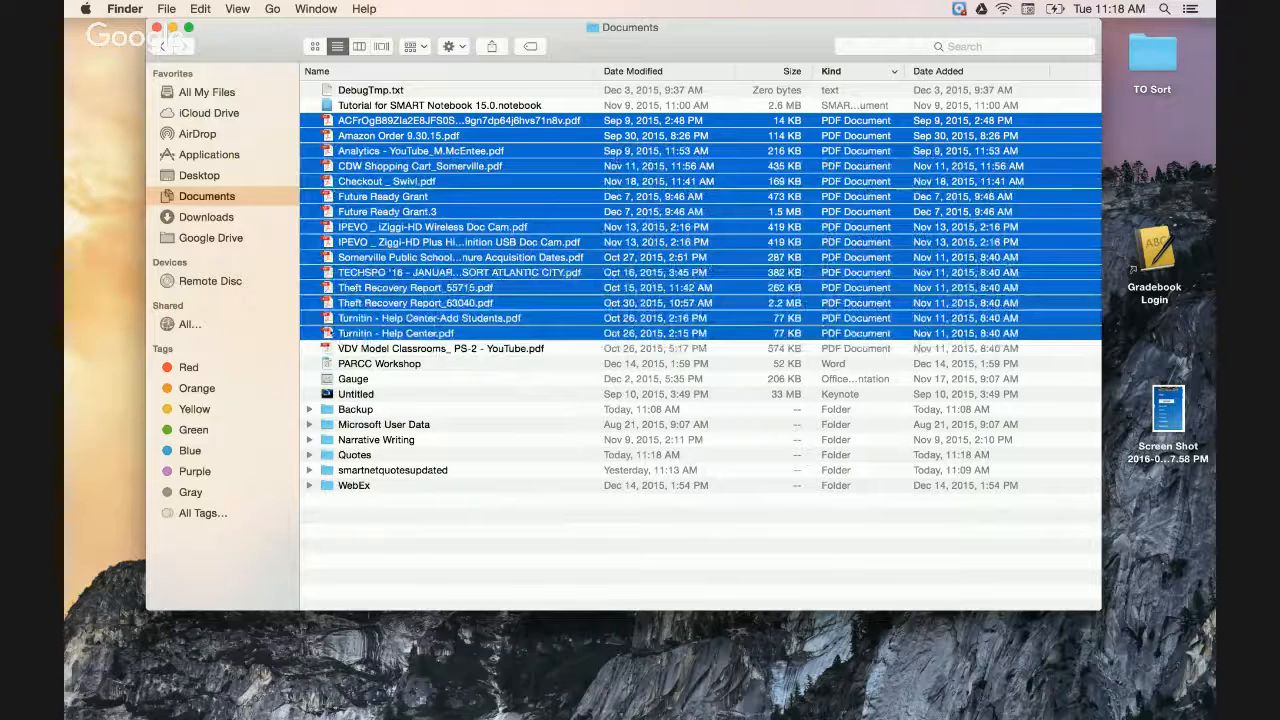
drag(345, 336, 402, 347)
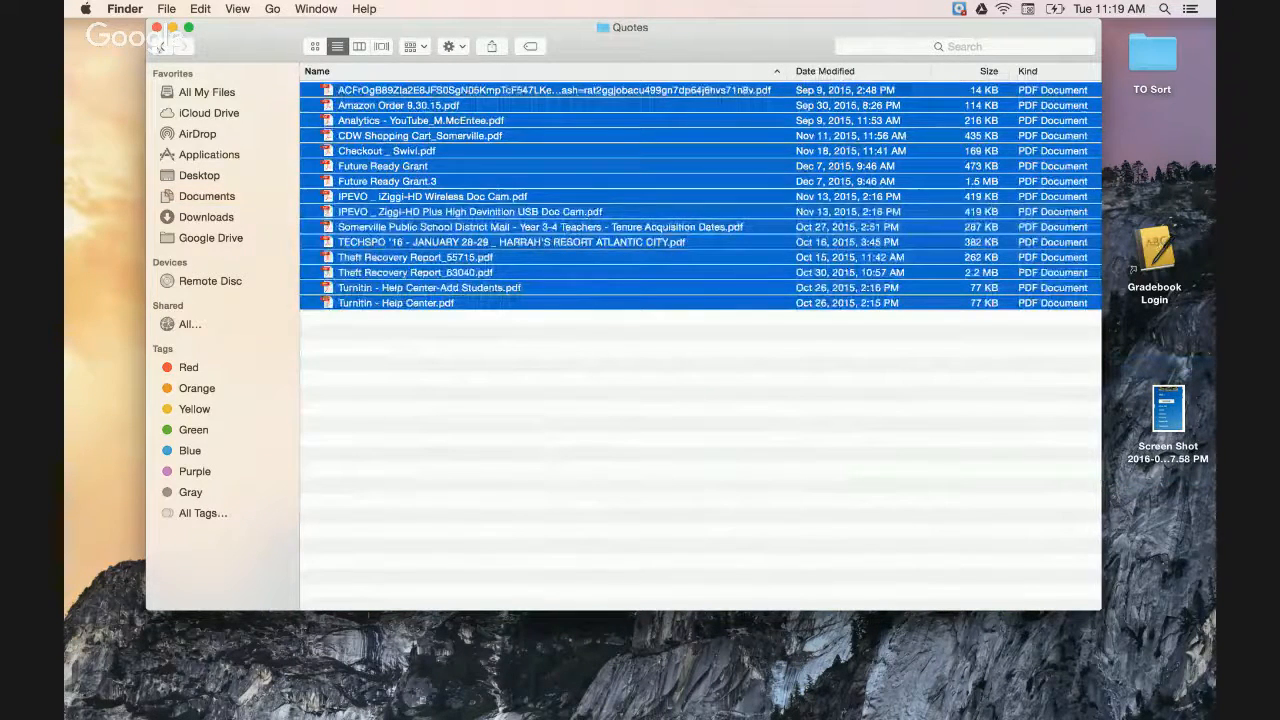
click(161, 46)
Expand the Quotes folder in the list and move all the PDFs inside it back out into Documents.
click(310, 227)
click(310, 227)
click(310, 227)
drag(312, 240, 320, 456)
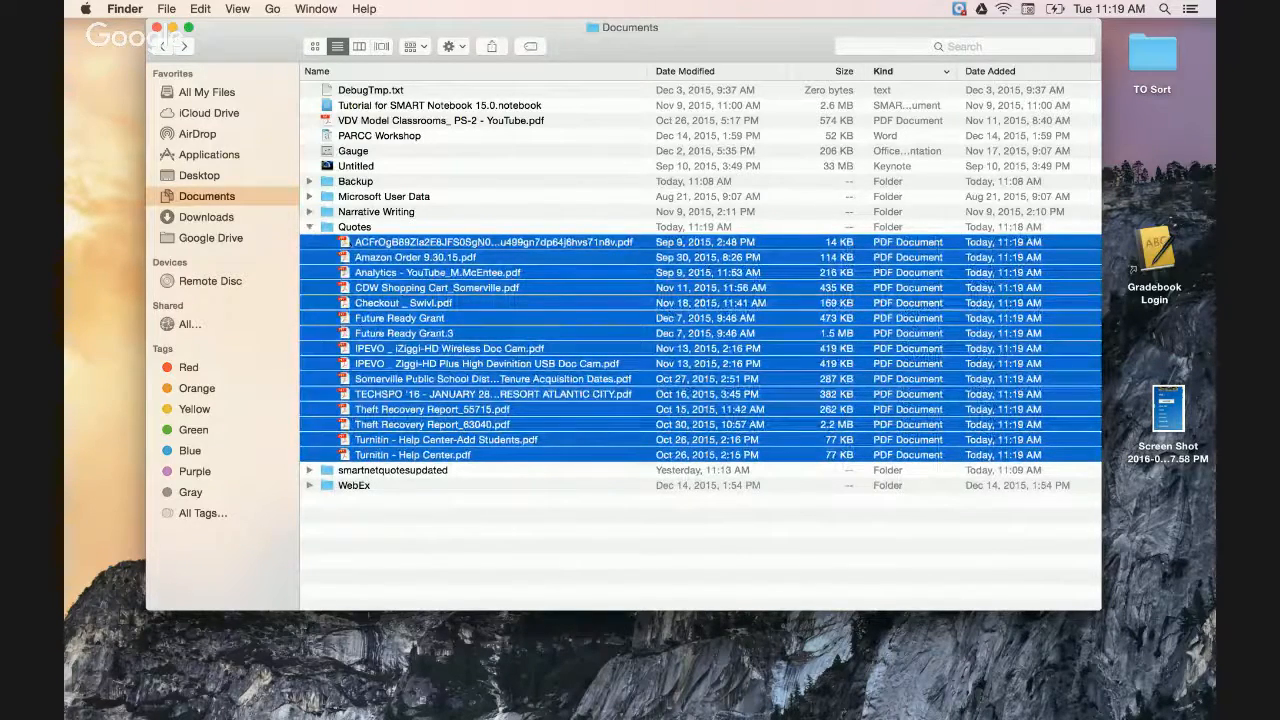
drag(355, 257, 331, 137)
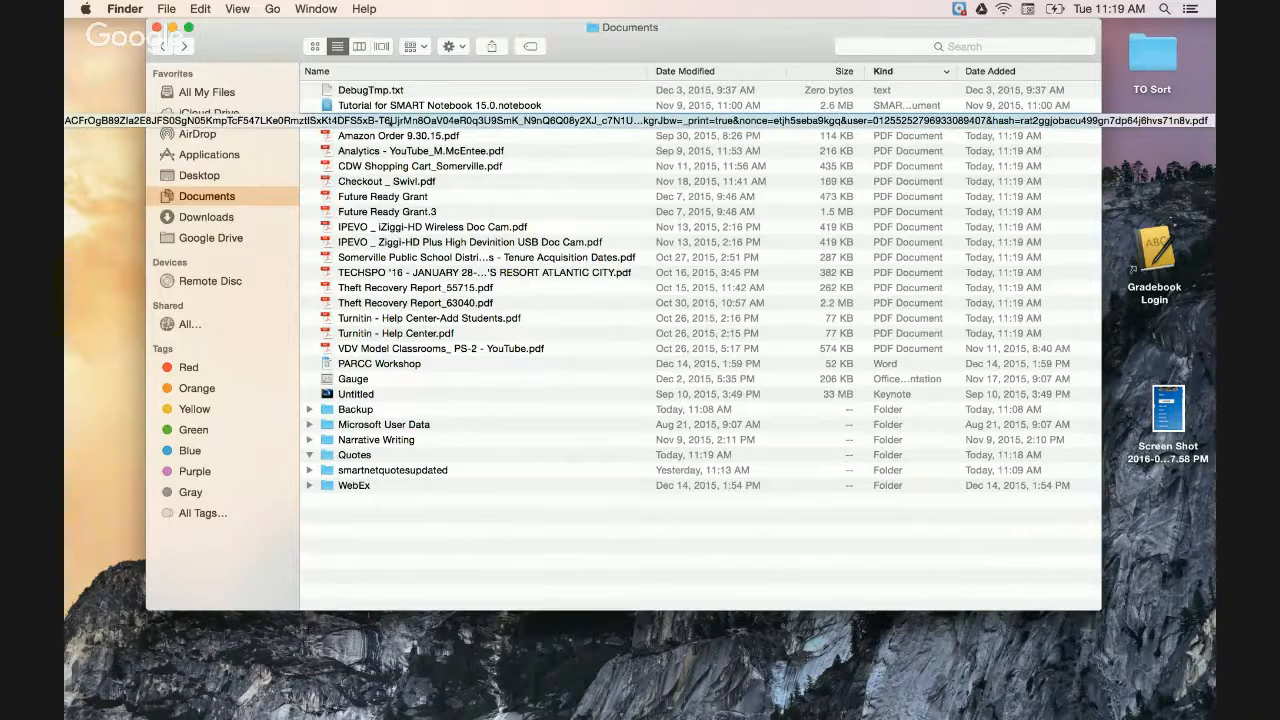
Move the ACFrOg, Analytics, Future Ready Grant.3, Somerville, Theft Recovery Report_63040 and Turnitin - Help Center PDFs together into the Quotes folder.
click(390, 121)
super+click(392, 150)
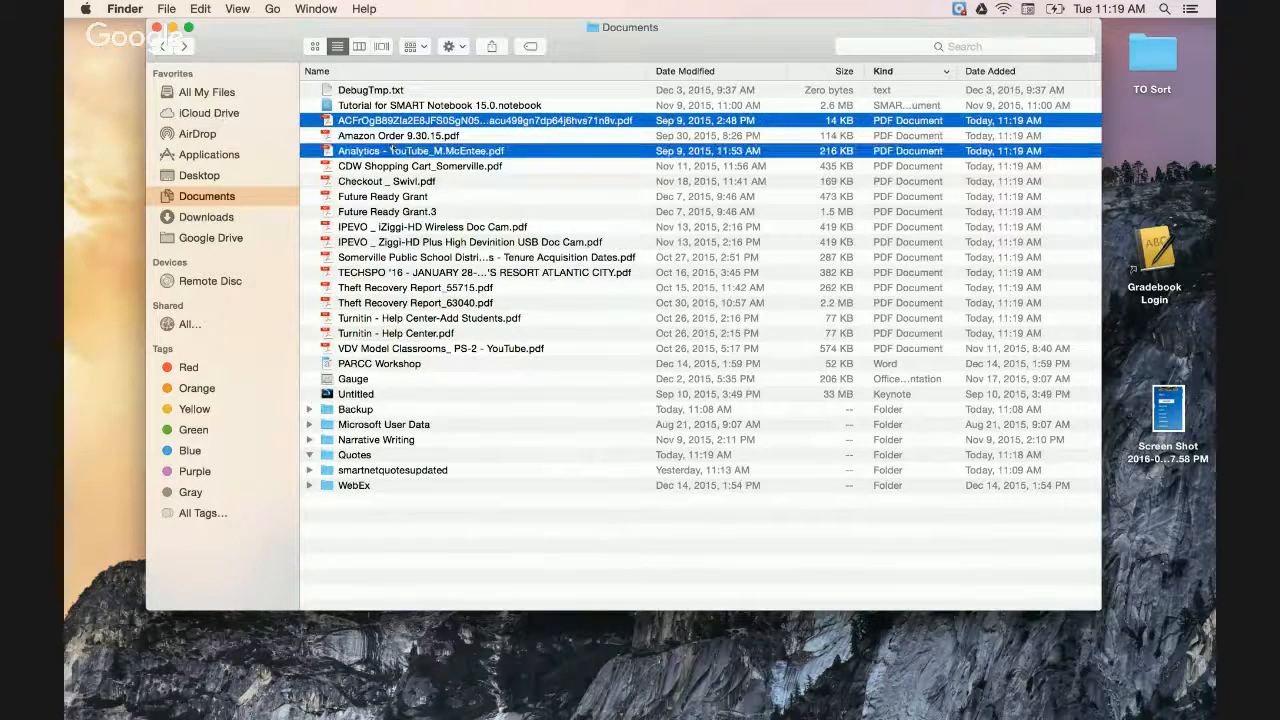
super+click(396, 212)
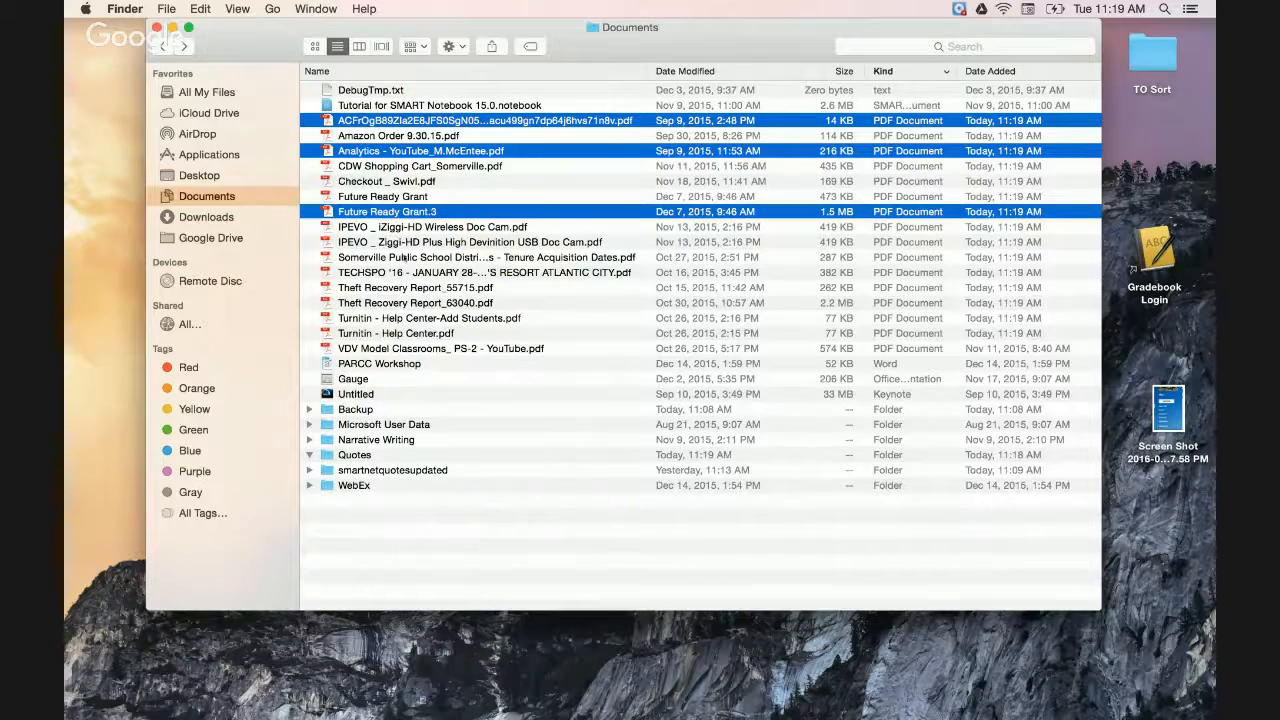
super+click(403, 257)
super+click(412, 304)
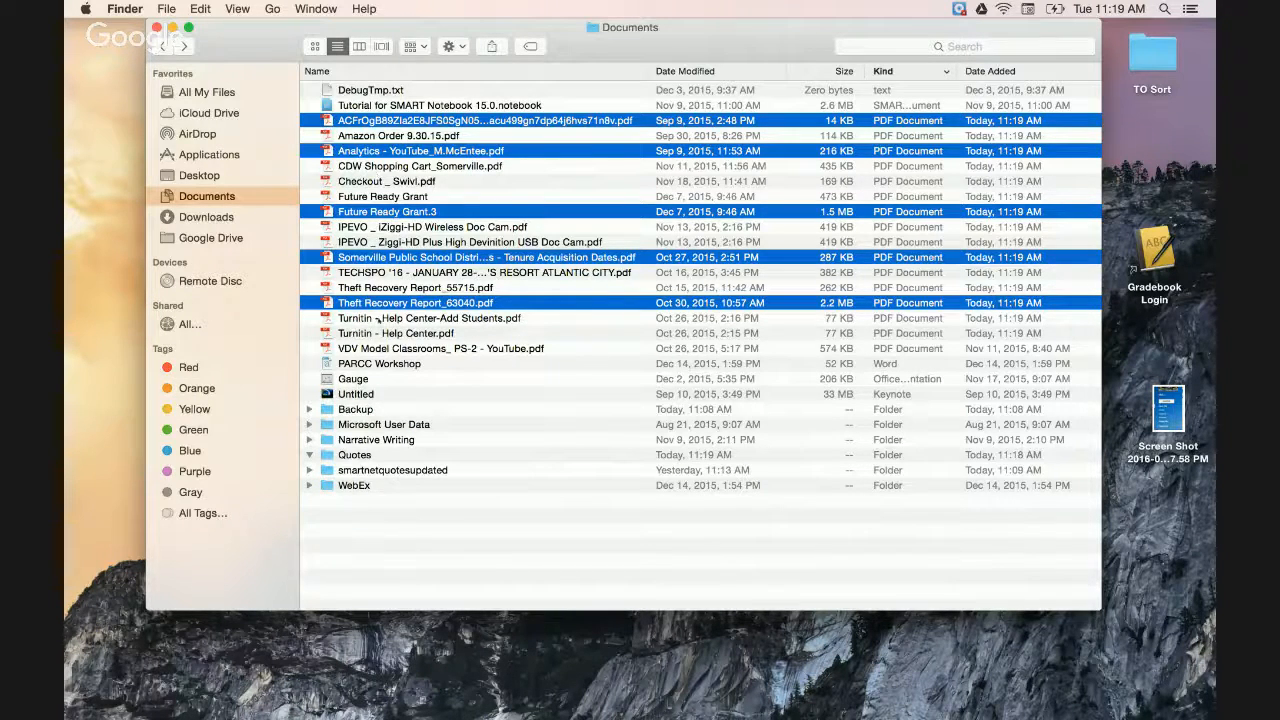
super+click(355, 333)
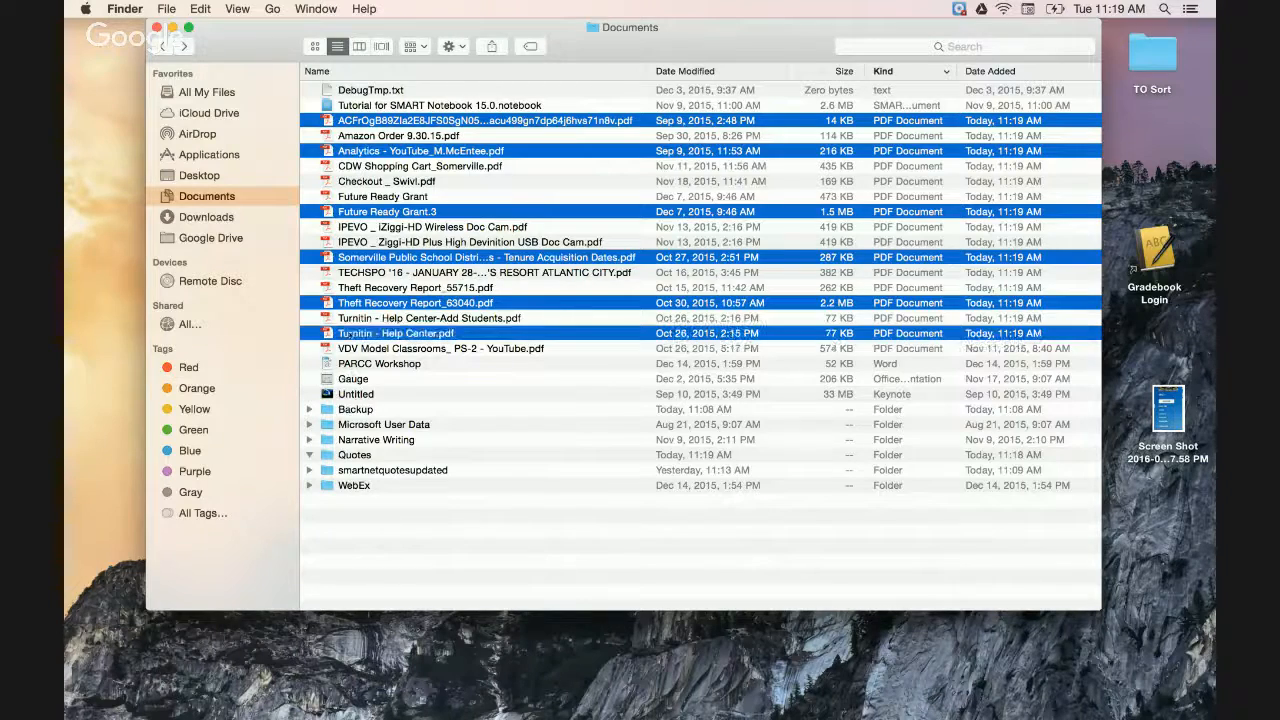
drag(355, 333, 355, 455)
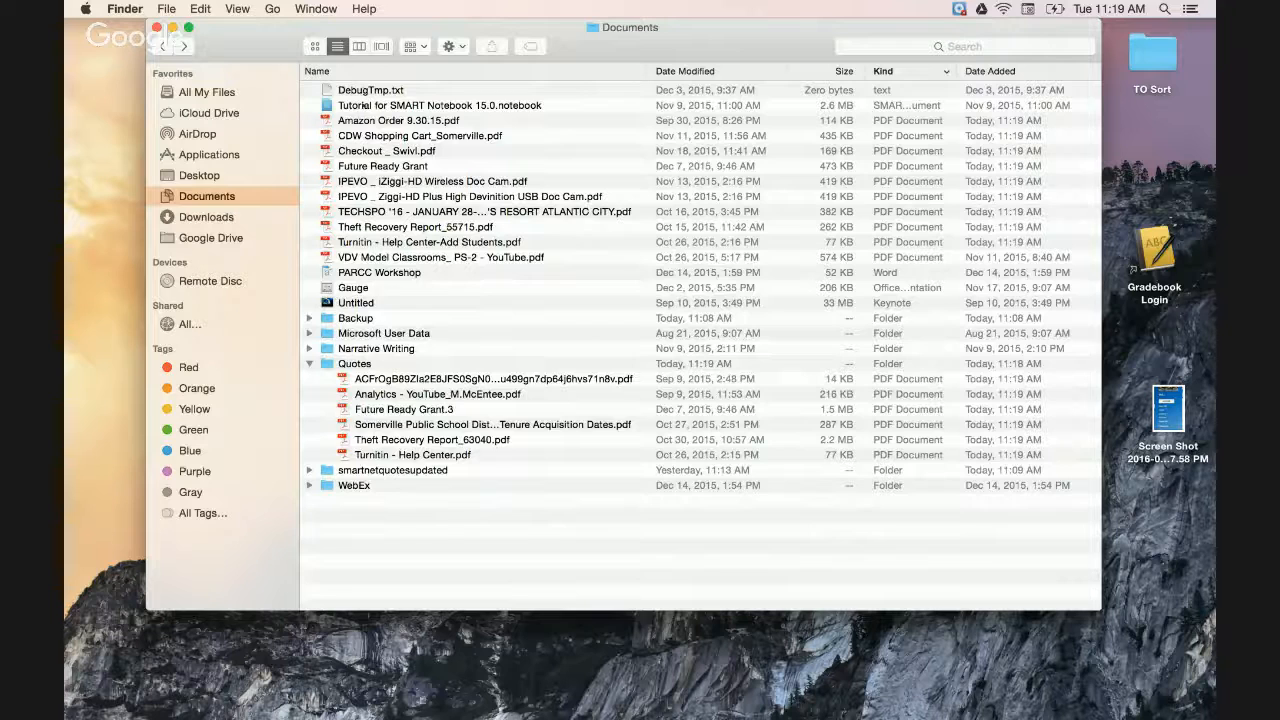
Move the continuous range from Tutorial for SMART Notebook 15.0.notebook through PARCC Workshop into the Quotes folder.
click(364, 105)
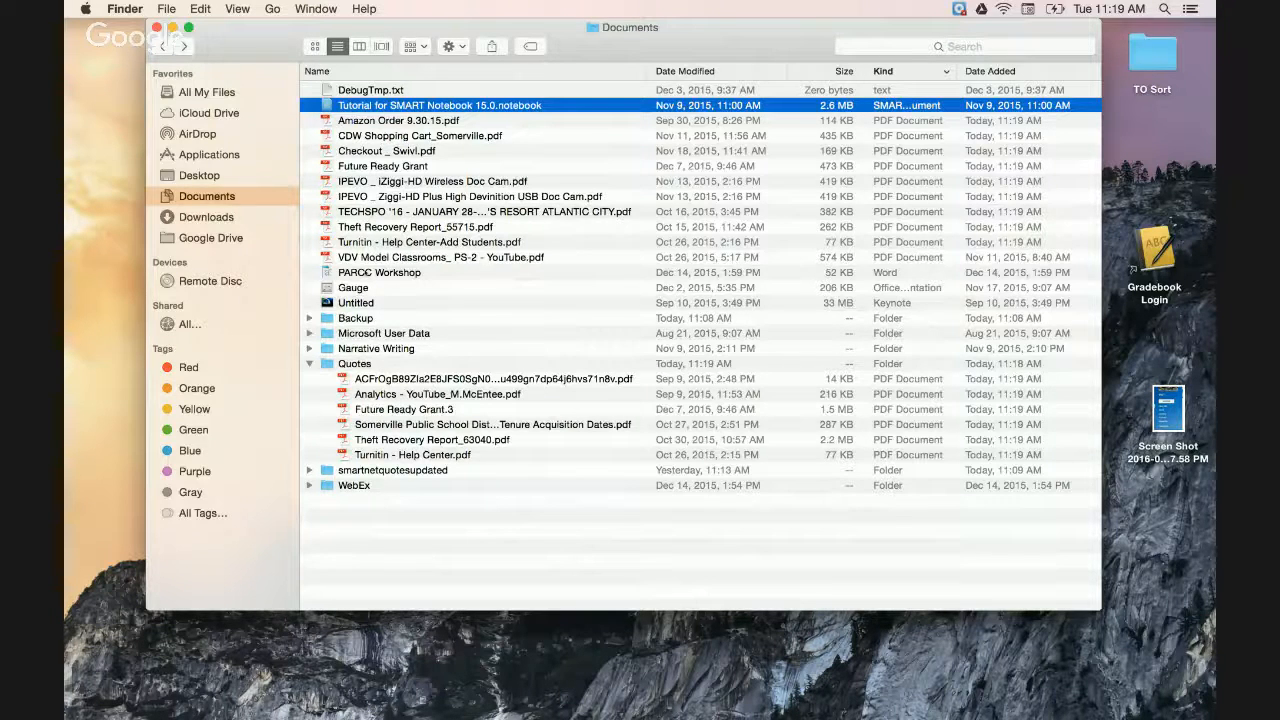
shift+click(368, 272)
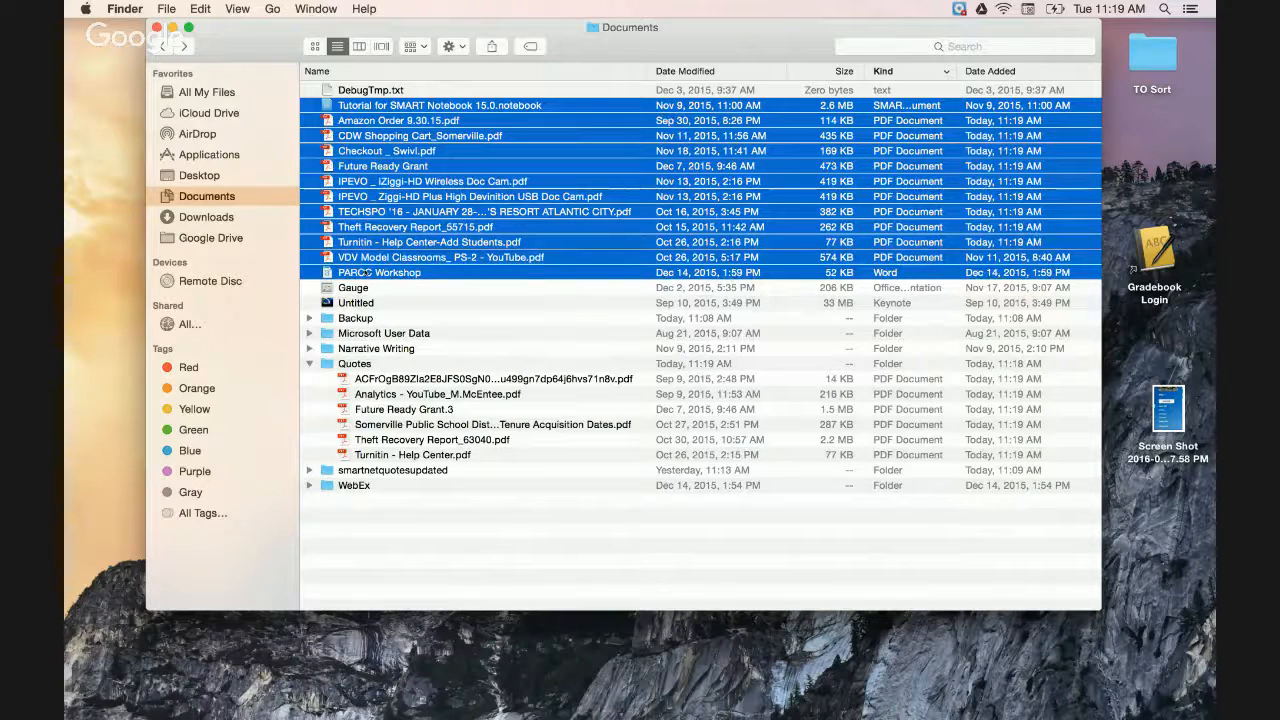
drag(368, 272, 368, 366)
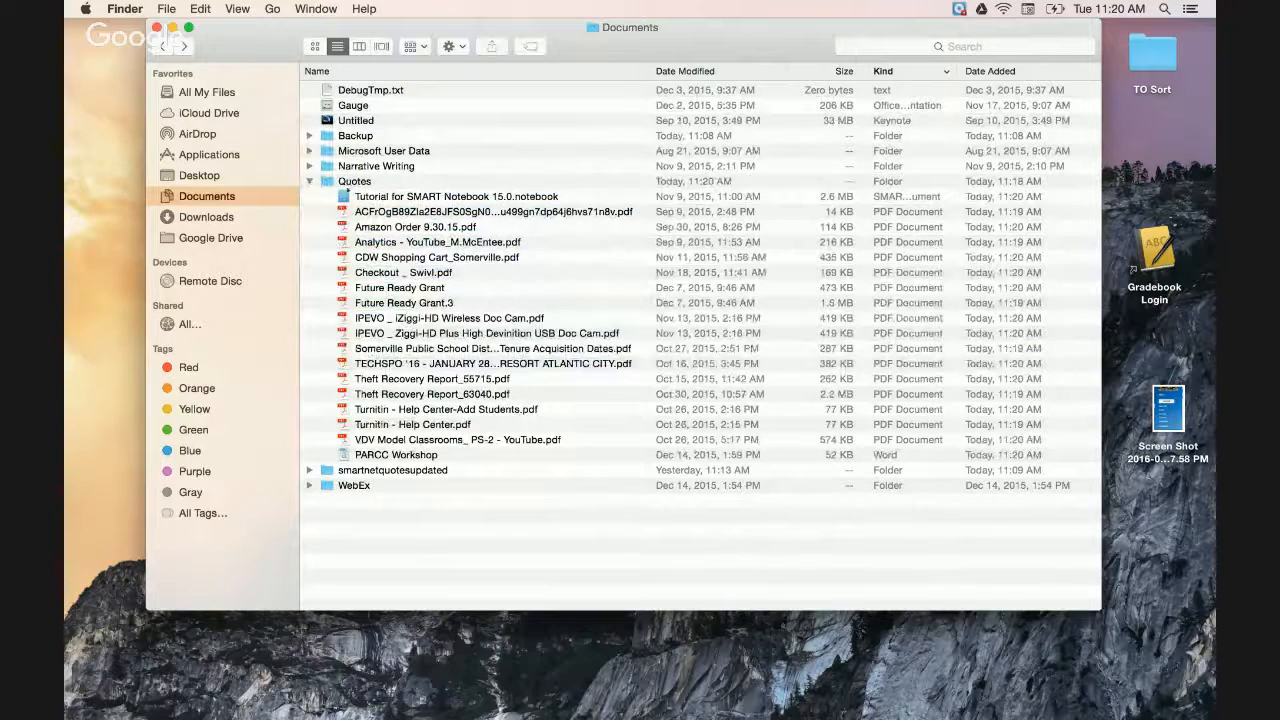
Open the Quotes folder and create a subfolder named New inside it.
click(345, 182)
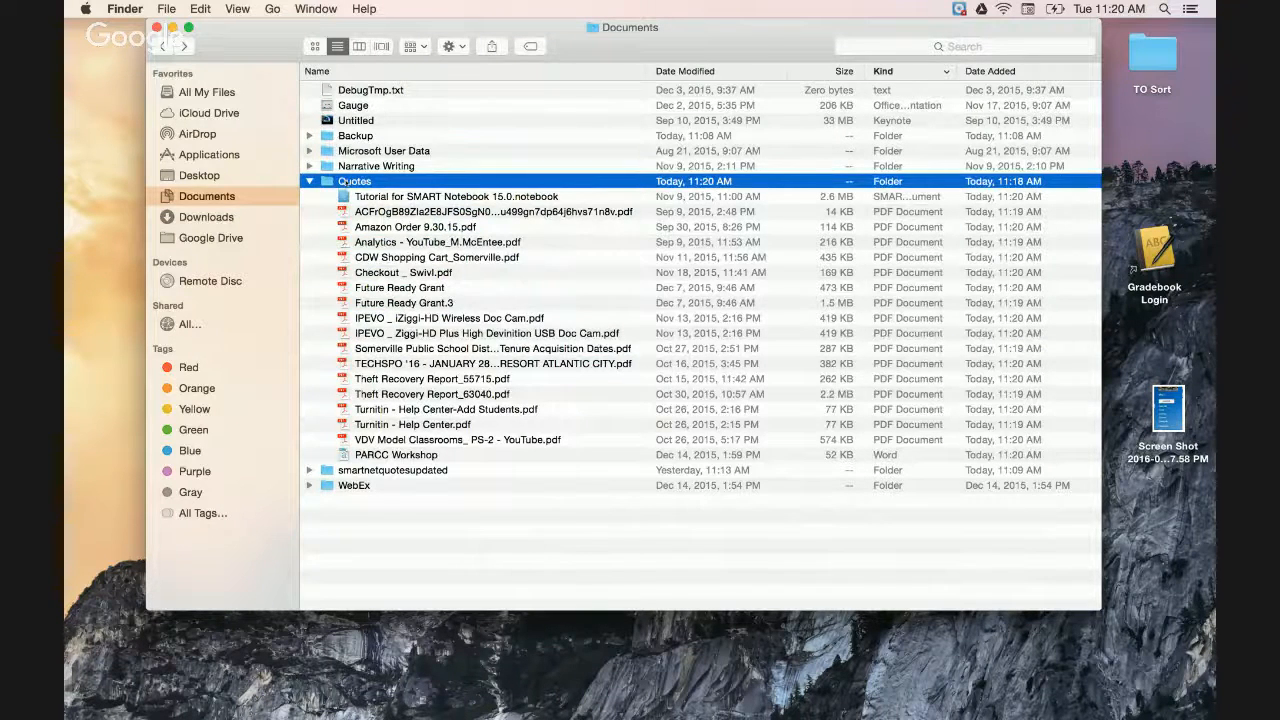
double_click(345, 182)
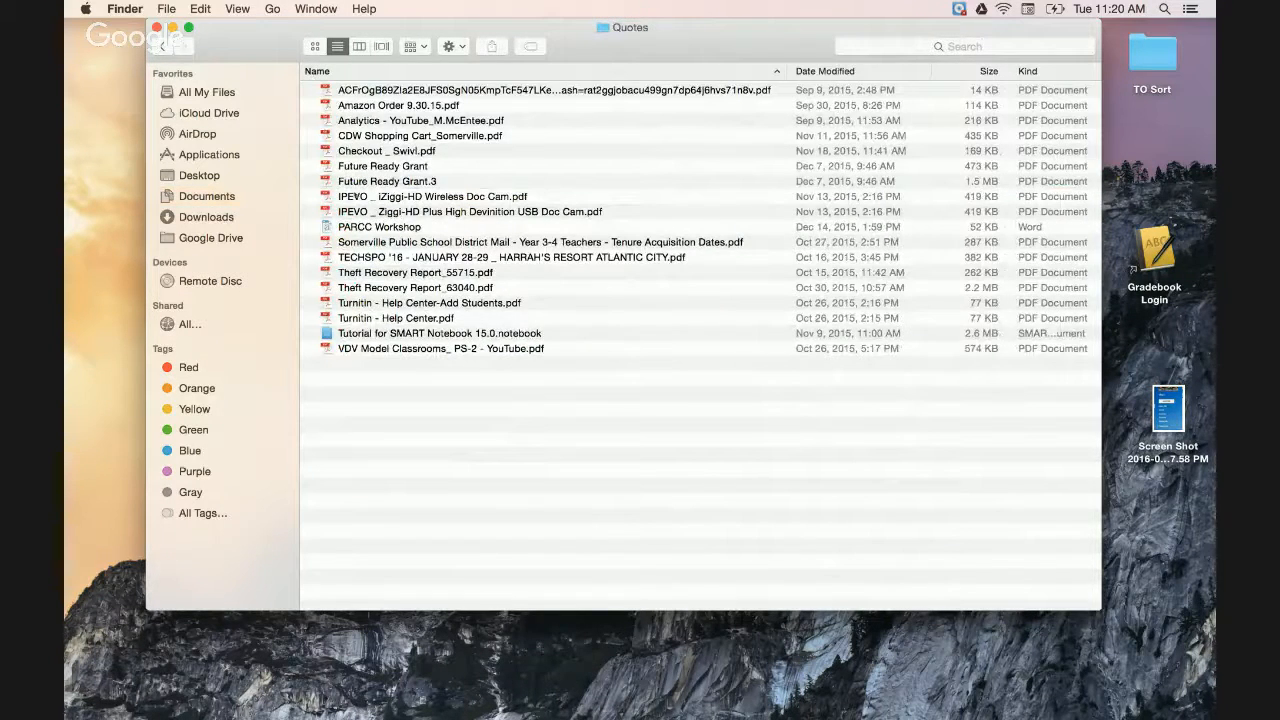
click(166, 8)
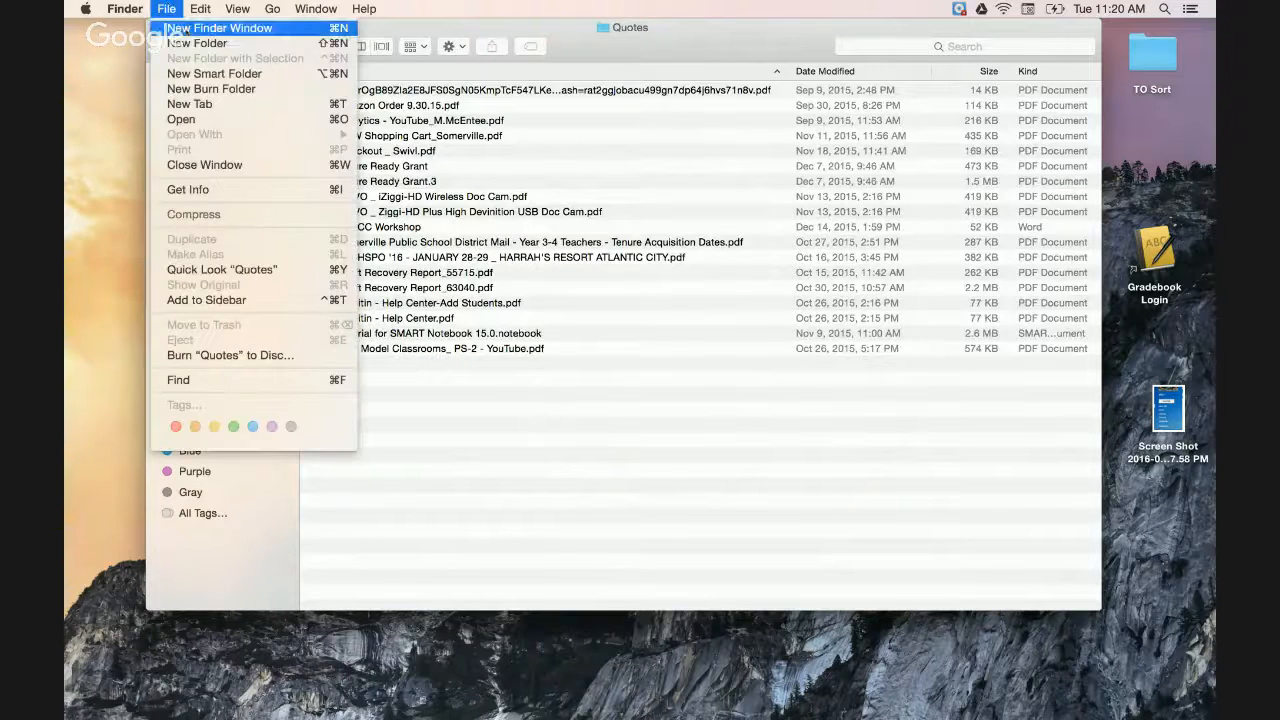
click(197, 43)
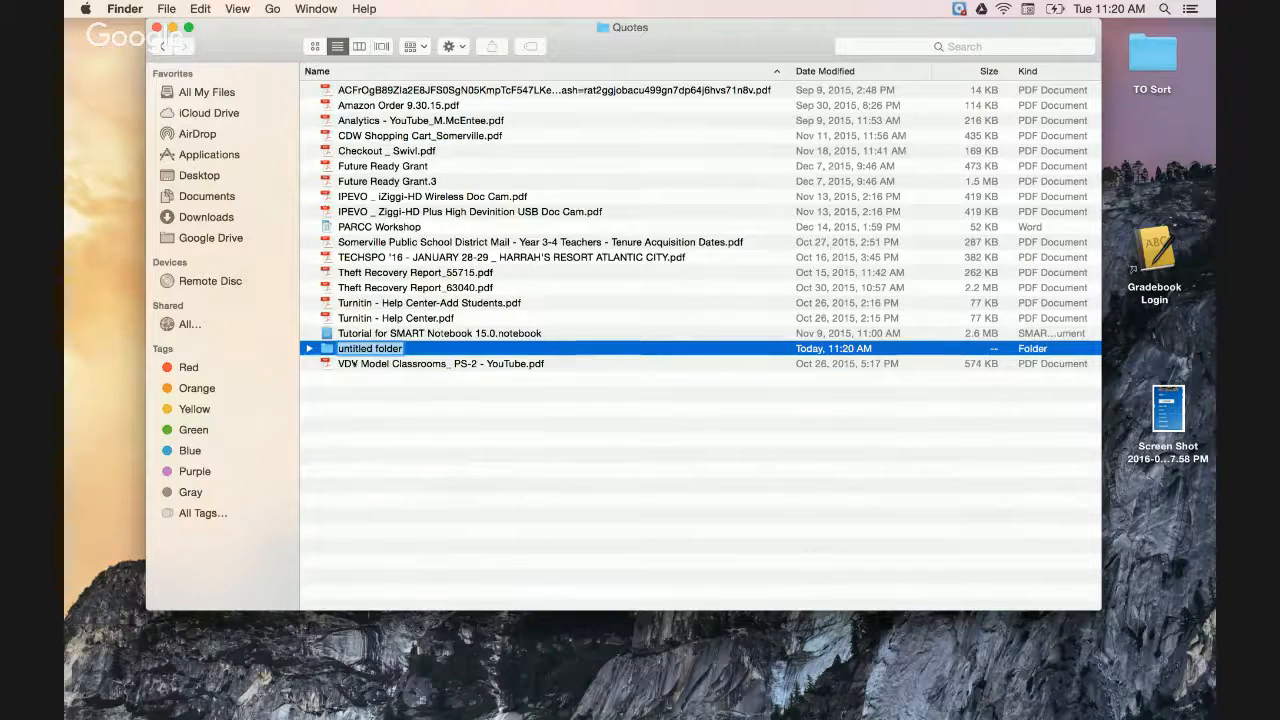
text(New)
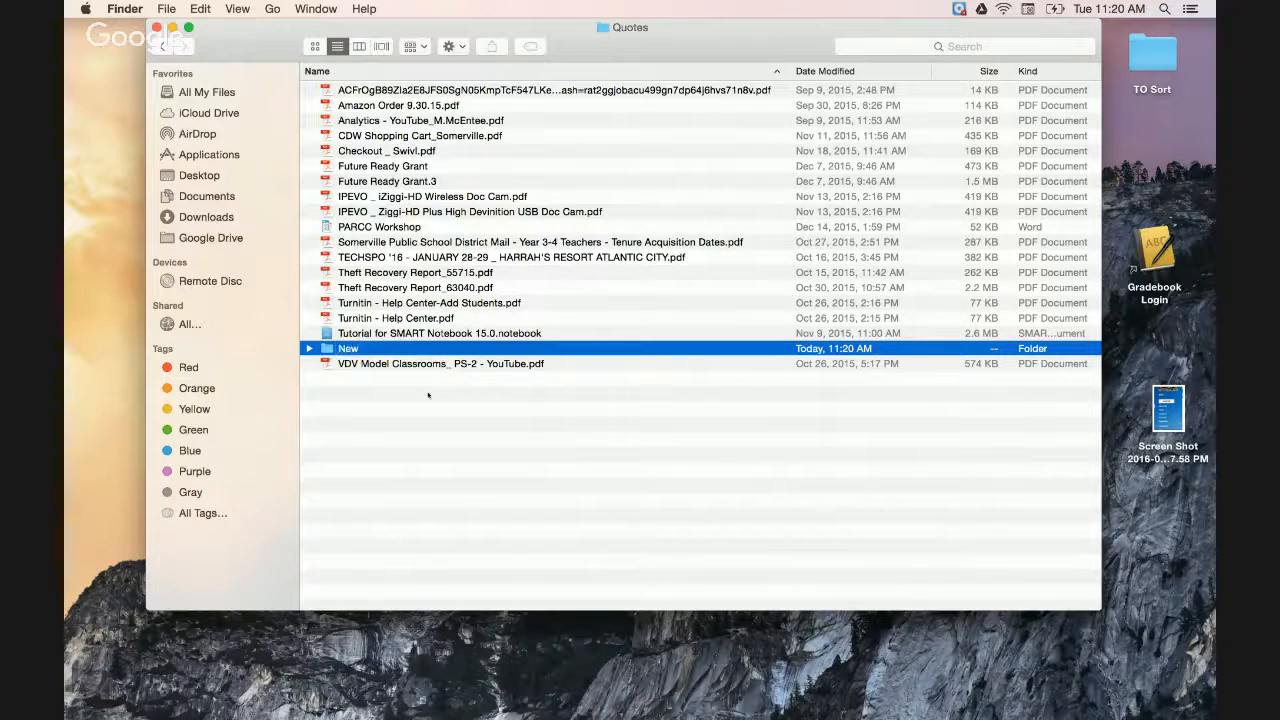
key(Return)
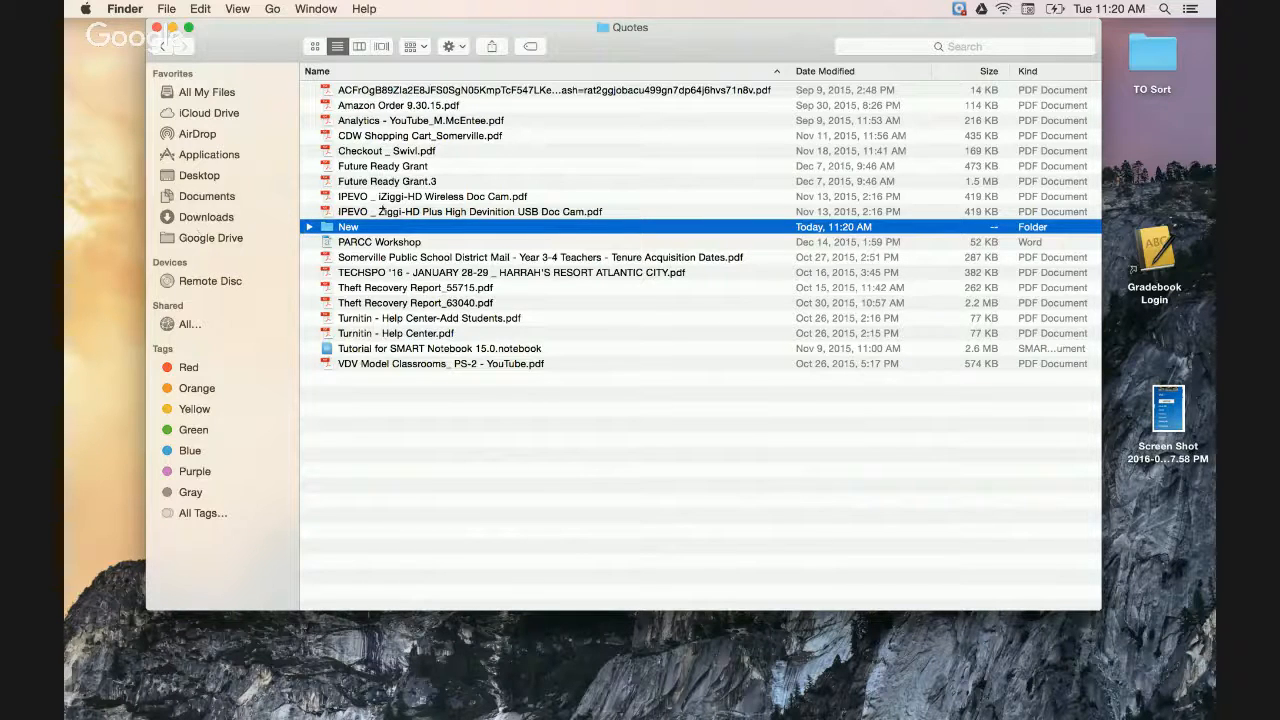
Return to the Documents folder and sort its list by name in descending order.
click(219, 197)
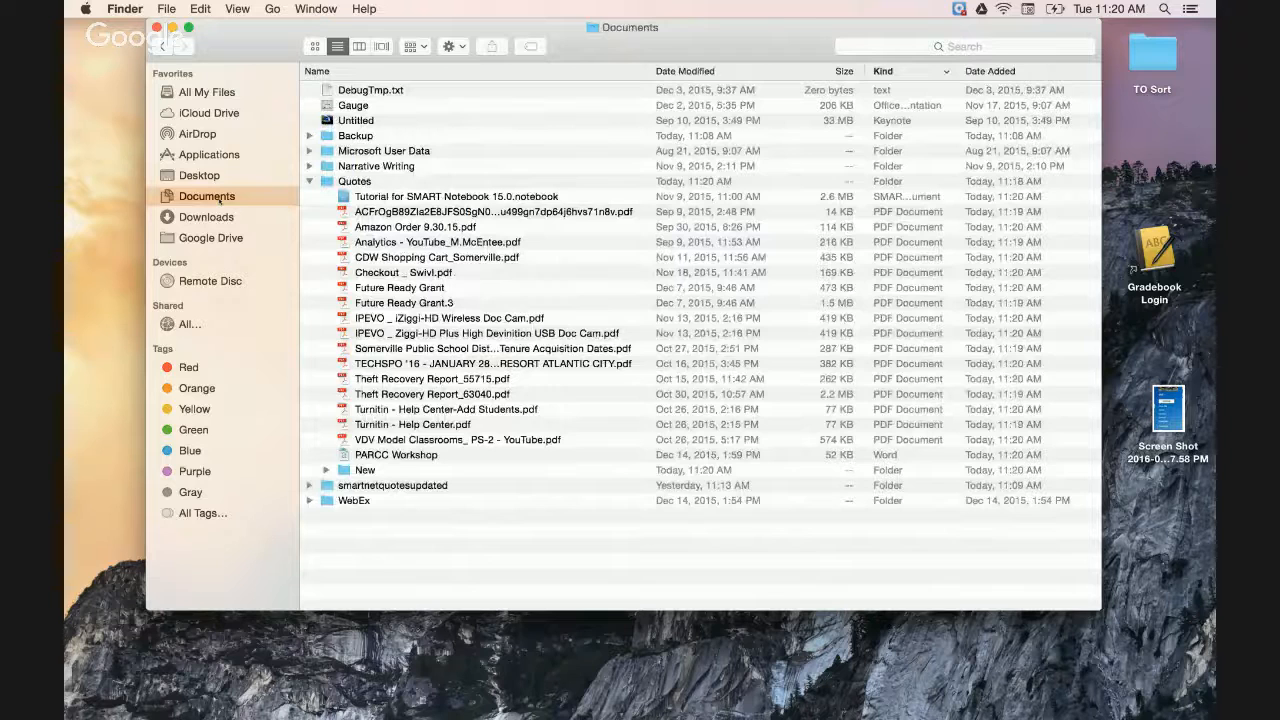
click(344, 70)
click(344, 70)
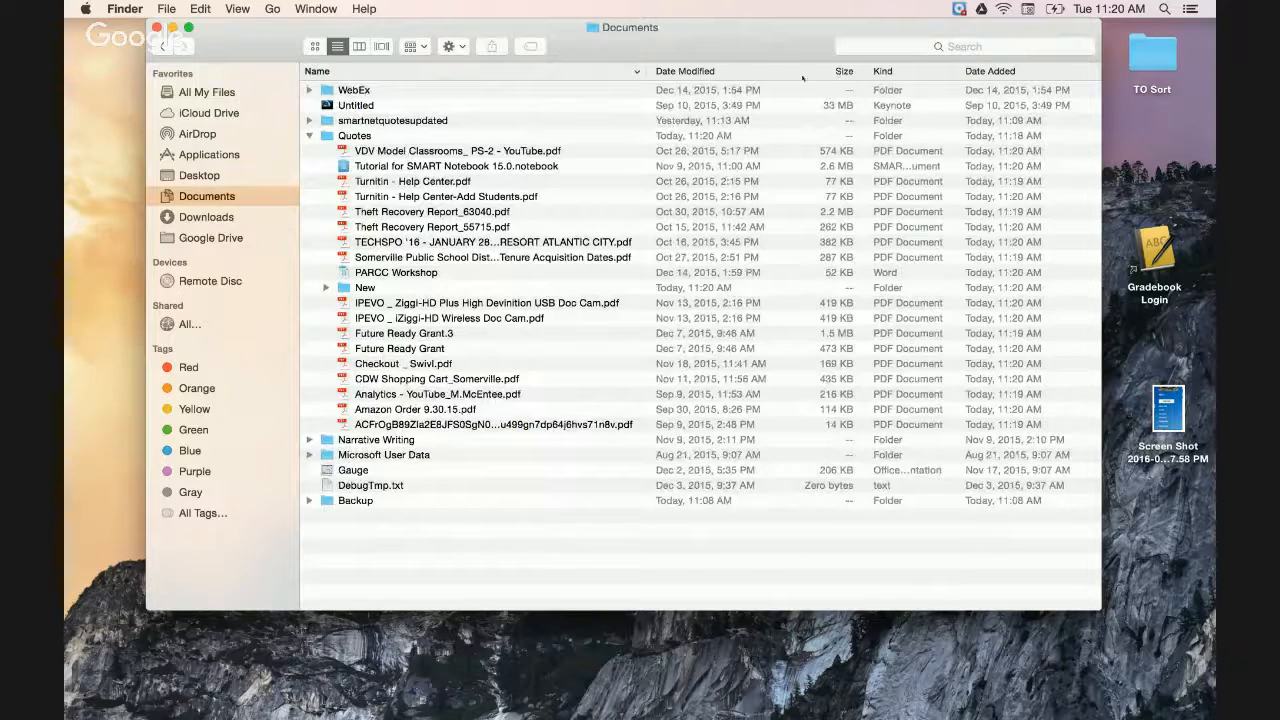
click(561, 70)
click(561, 70)
Review which columns can be shown in the Documents list without changing the selection.
right_click(802, 70)
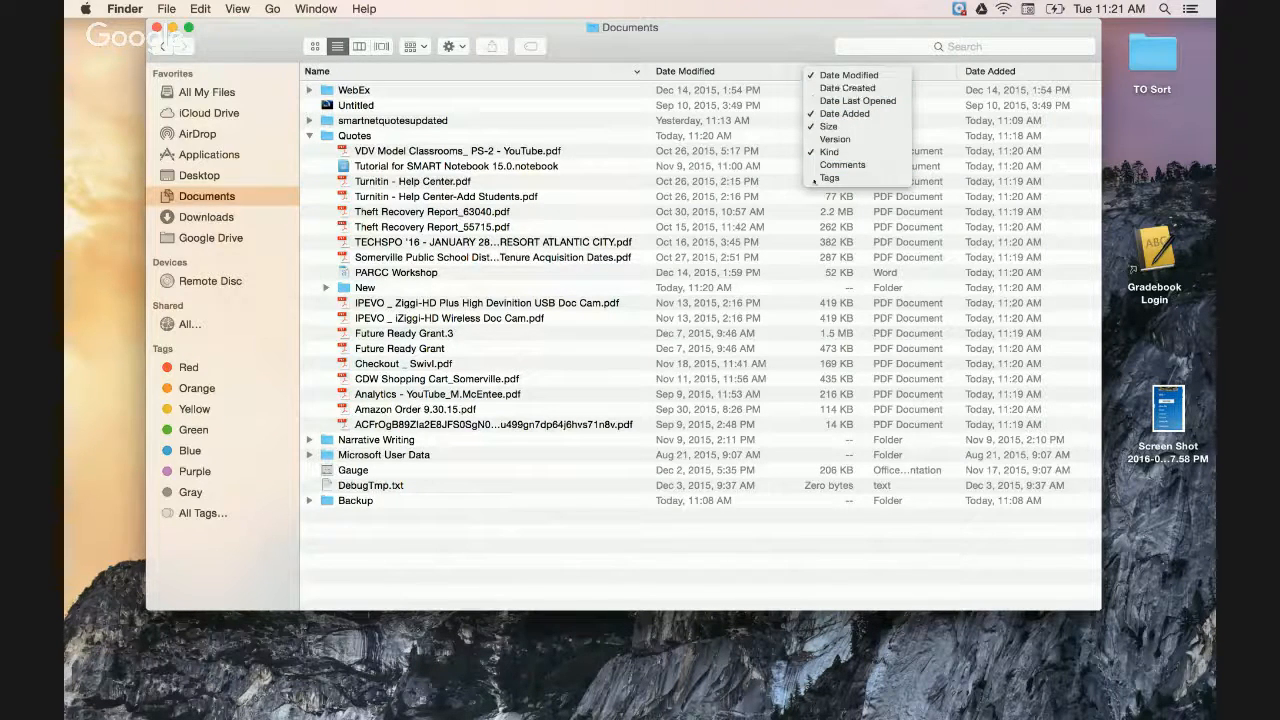
click(727, 549)
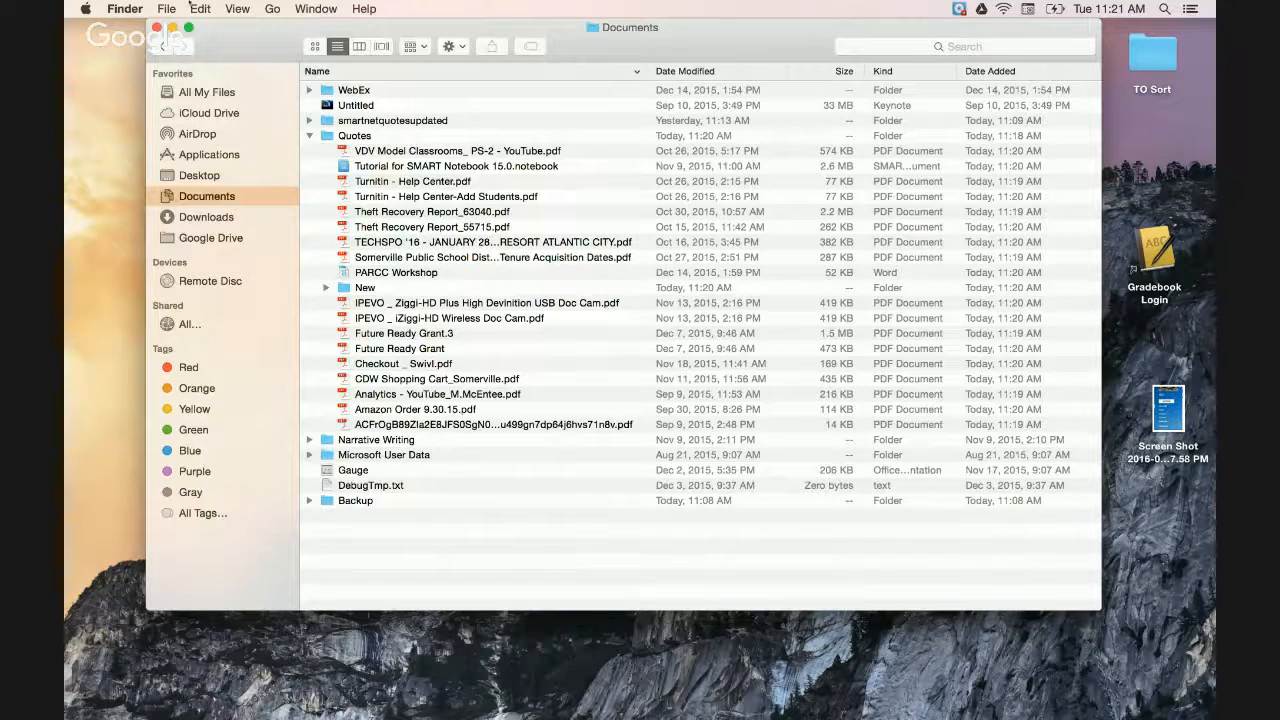
Create a folder called new name in Documents and move both IPEVO PDFs and Future Ready Grant.3 from Quotes into it.
click(167, 9)
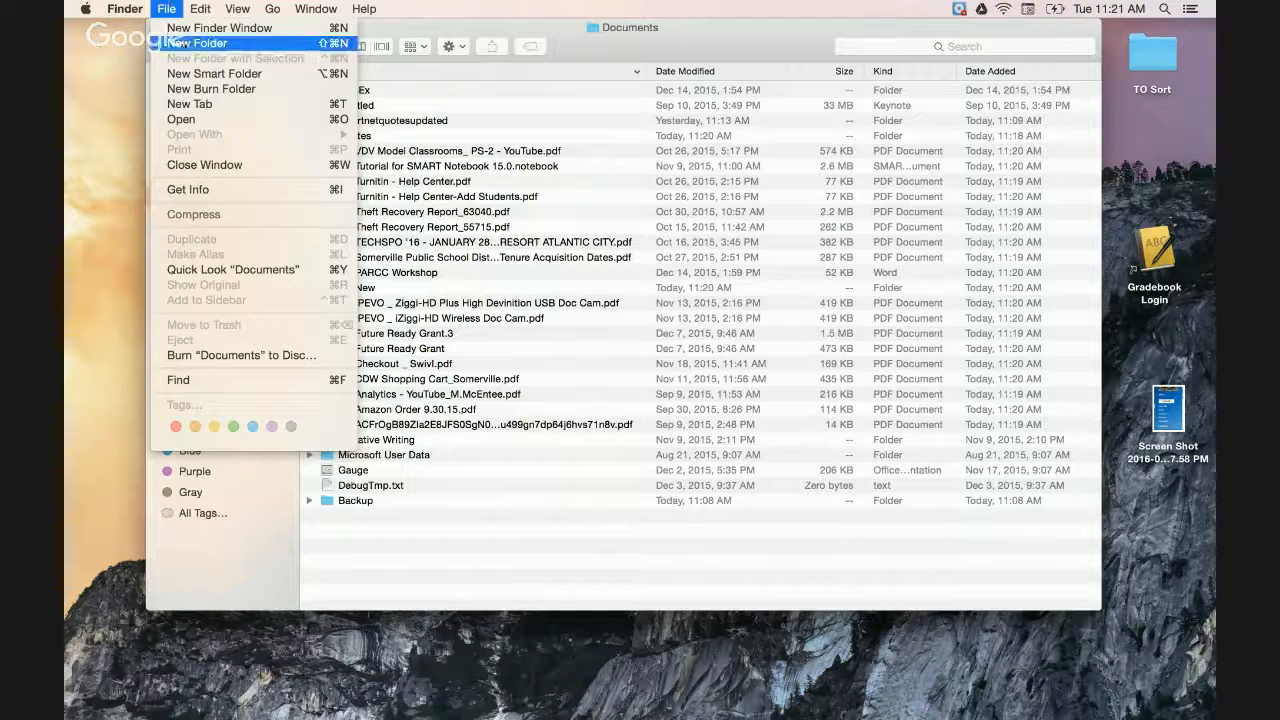
click(178, 44)
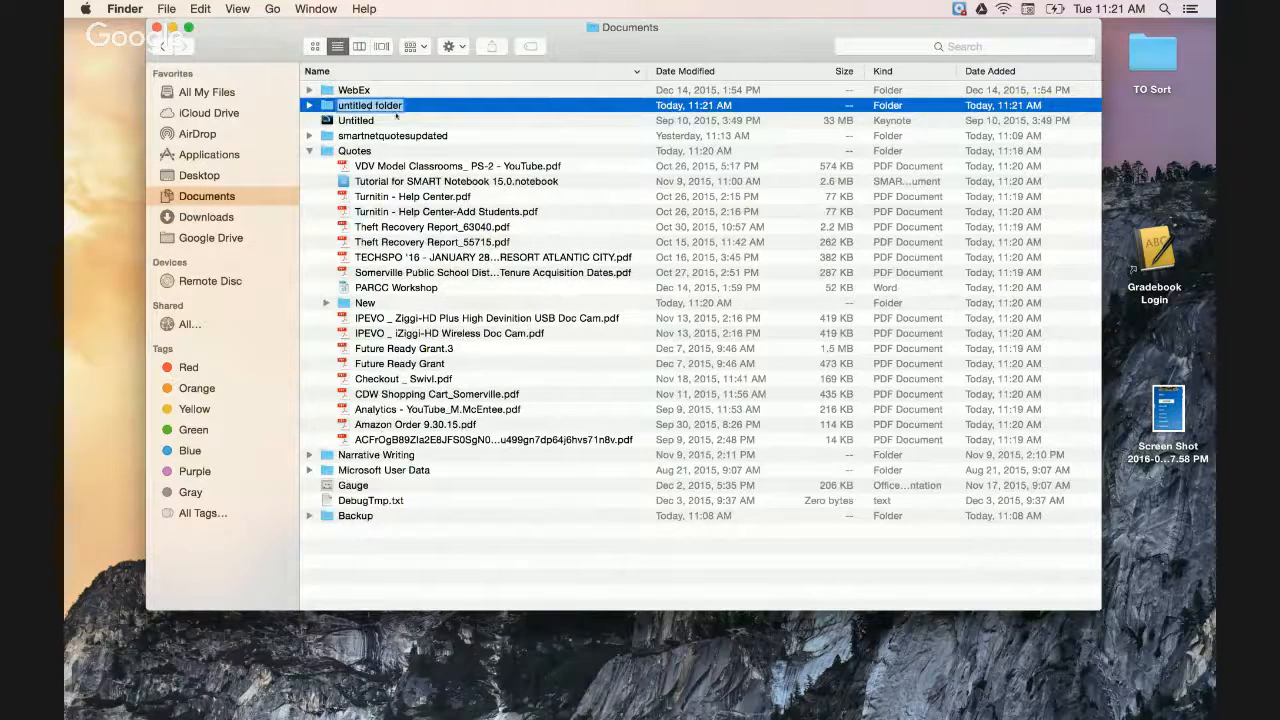
text(New folder)
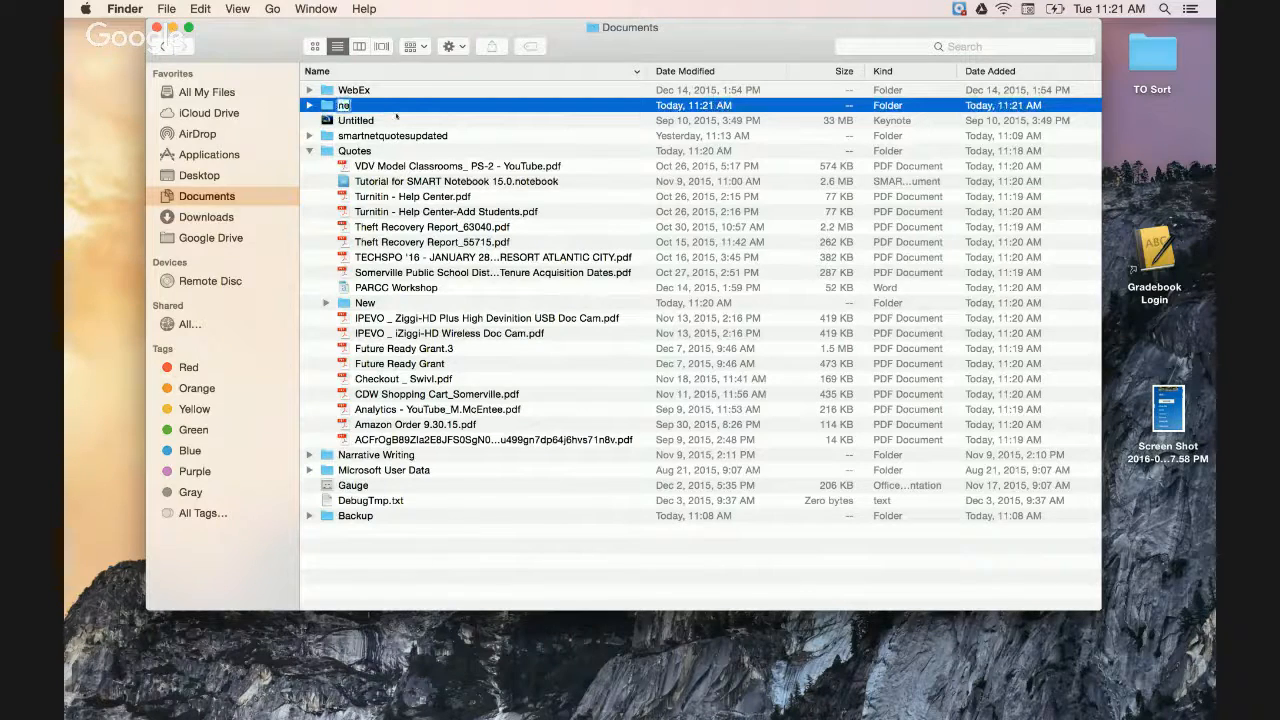
key(Return)
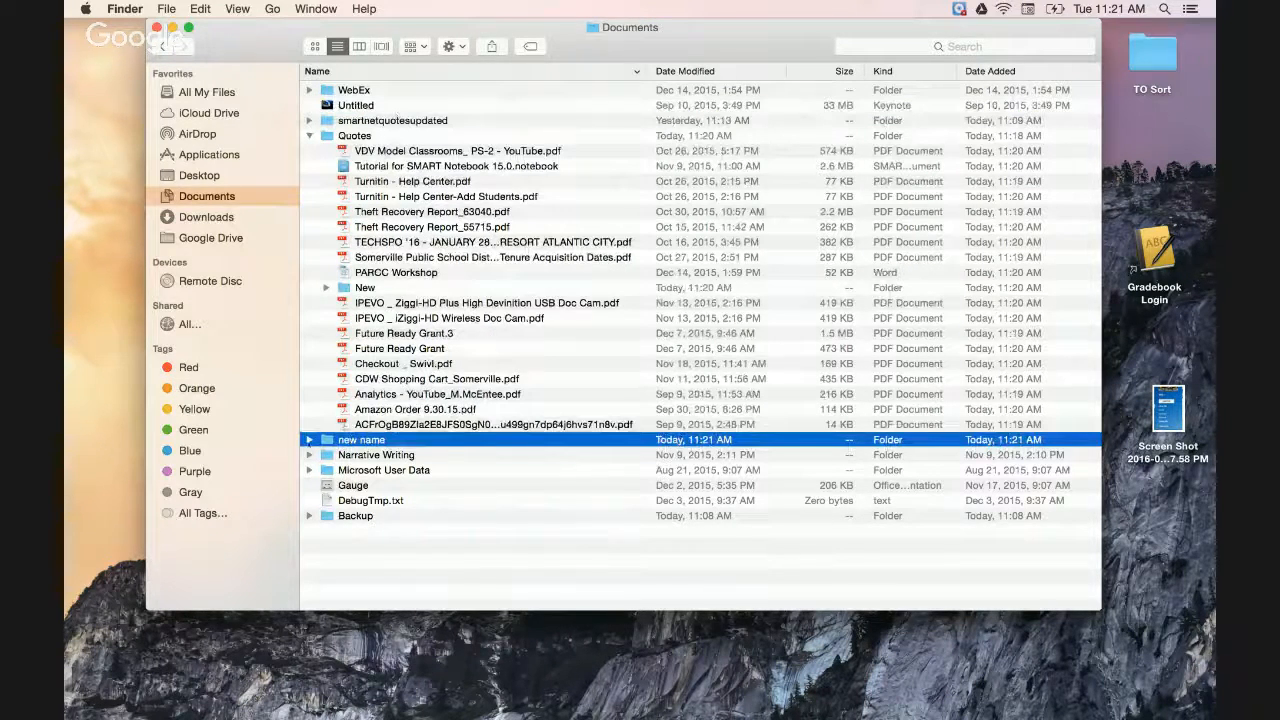
drag(334, 302, 328, 442)
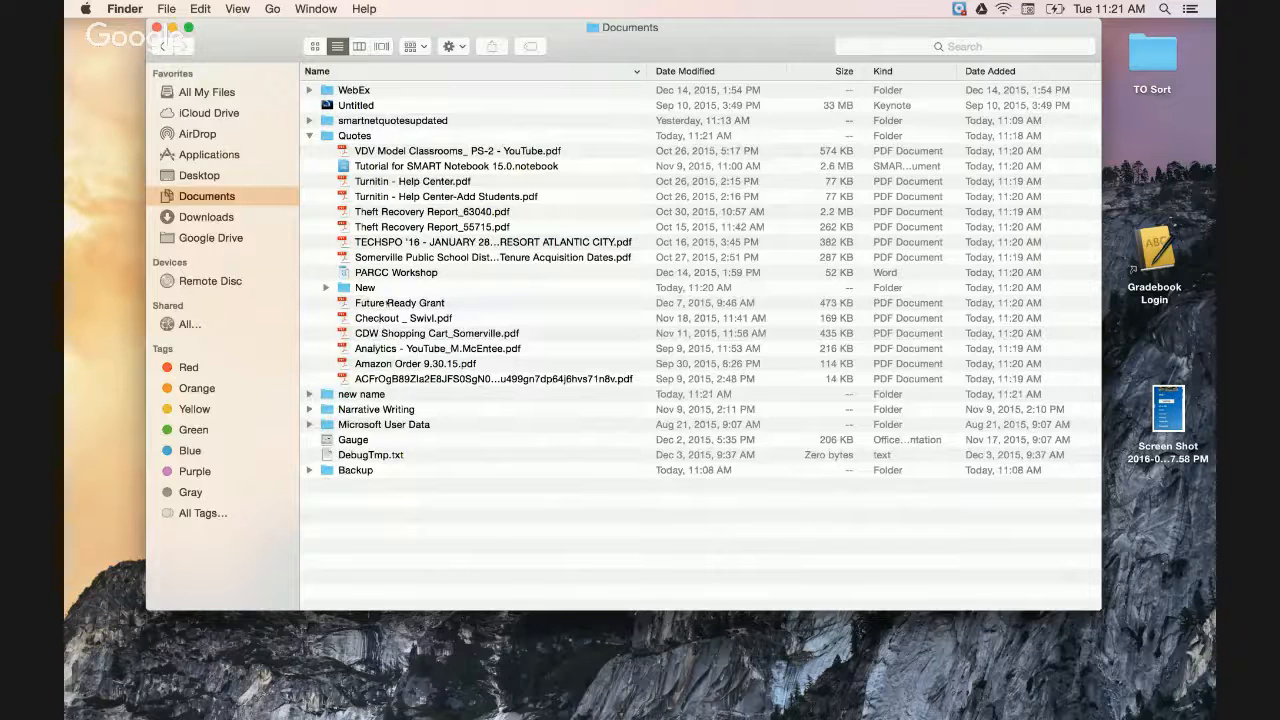
Move Turnitin - Help Center, Theft Recovery Report_63040, TECHSPO, Somerville, Future Ready Grant, CDW Shopping Cart and Amazon Order from Quotes into new name.
click(388, 303)
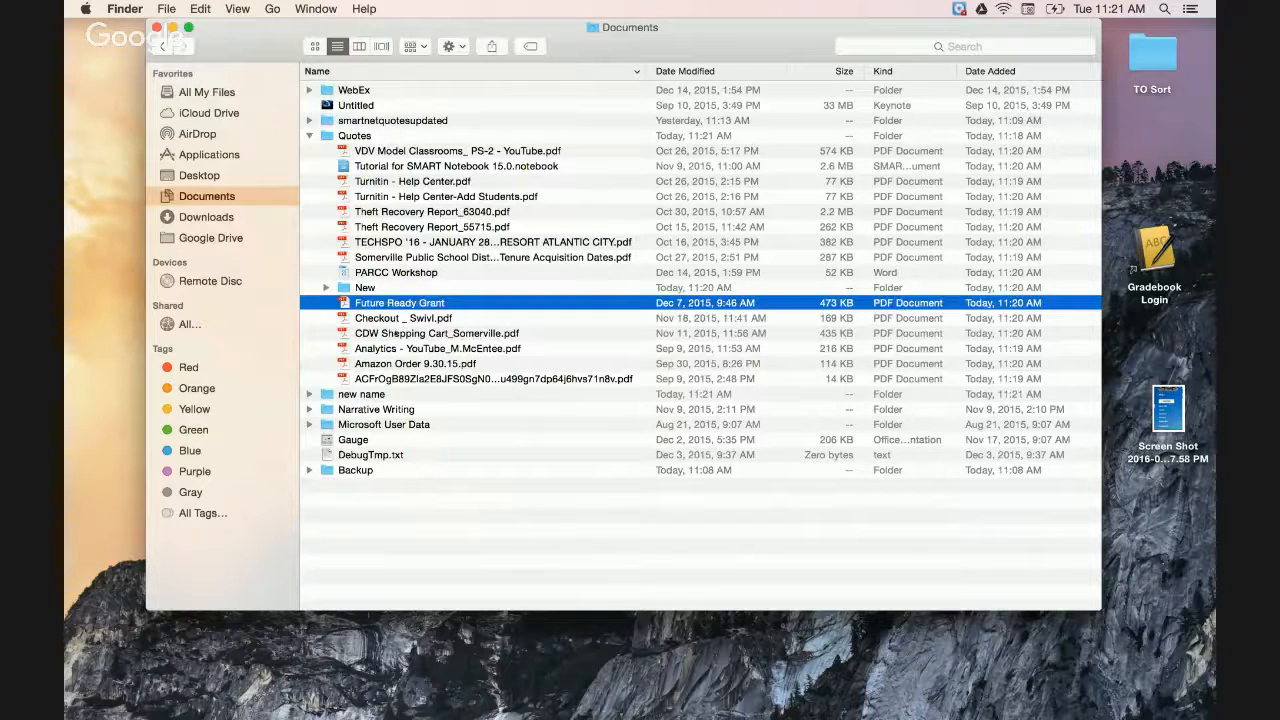
super+click(396, 335)
super+click(400, 363)
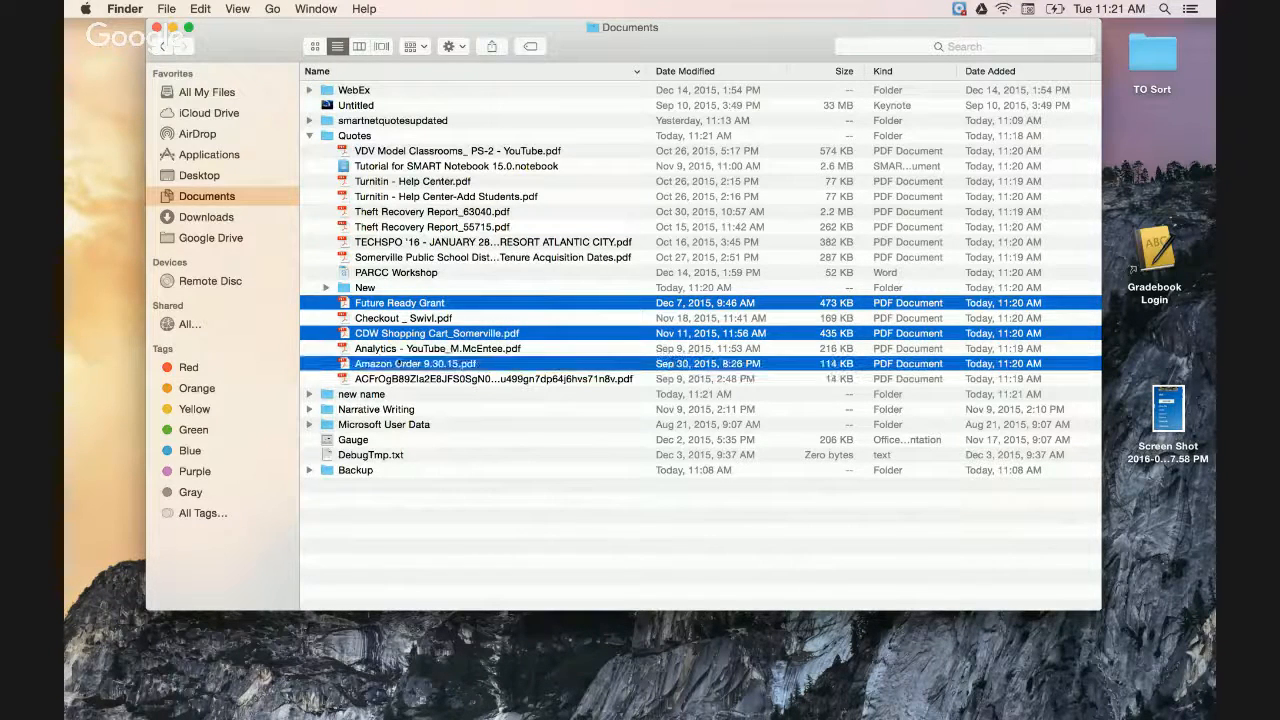
super+click(381, 181)
super+click(383, 212)
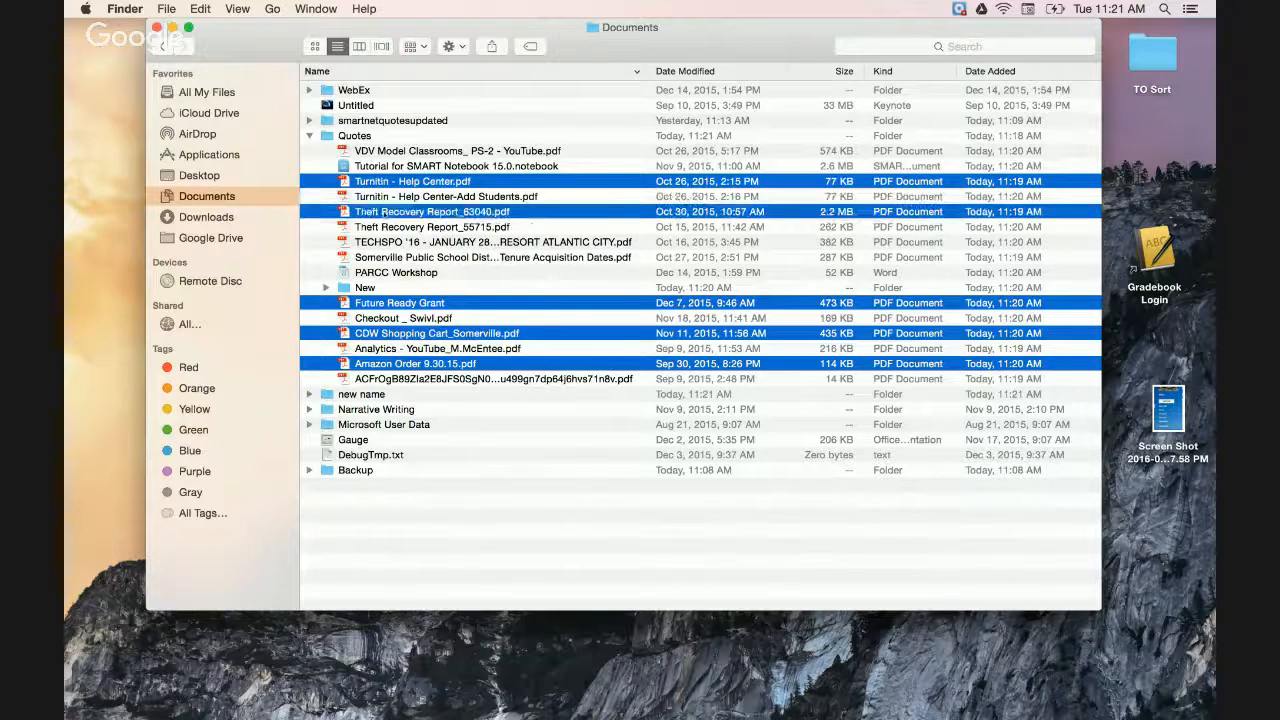
super+click(396, 242)
super+click(399, 258)
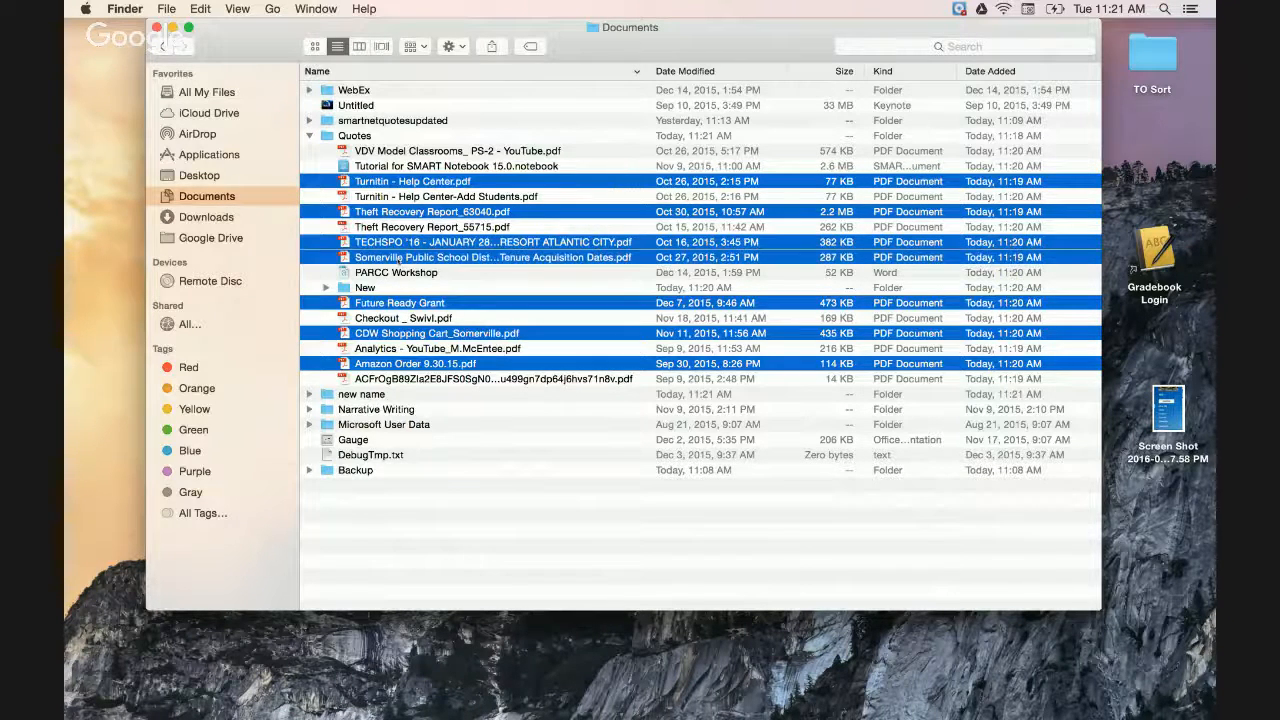
drag(345, 259, 370, 394)
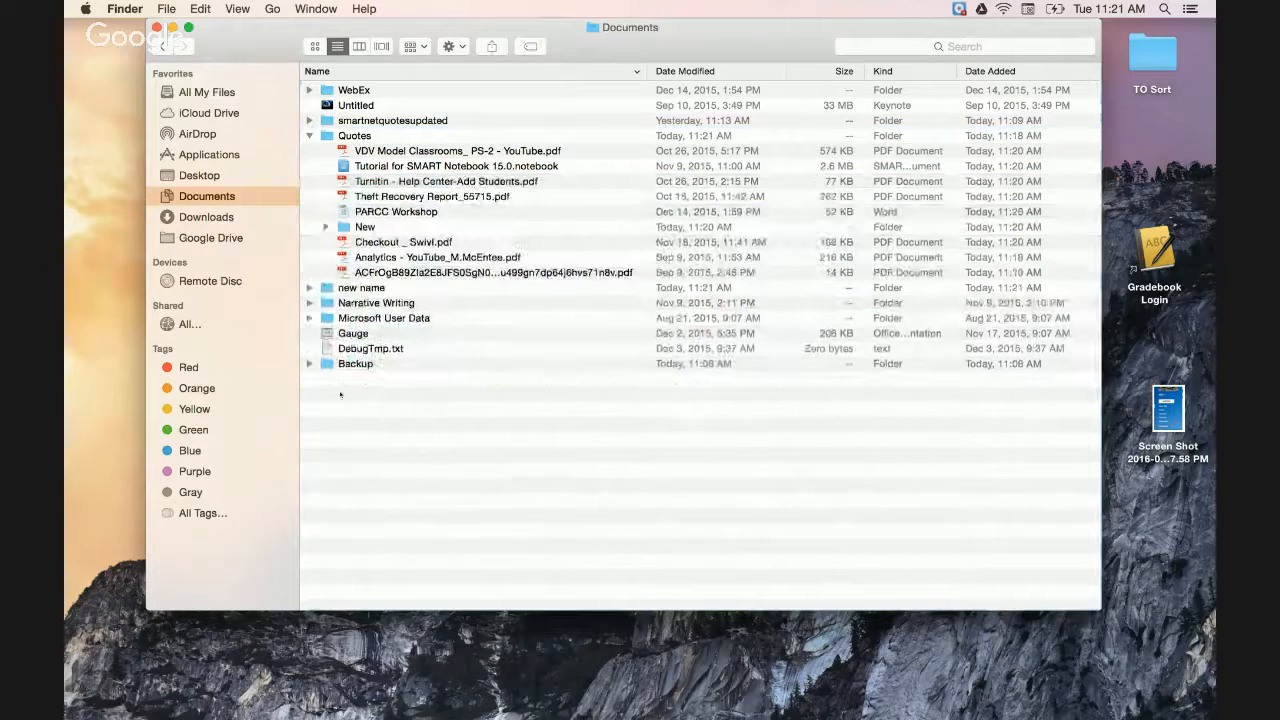
Move all items remaining in Quotes, including the New subfolder, into the new name folder.
click(357, 151)
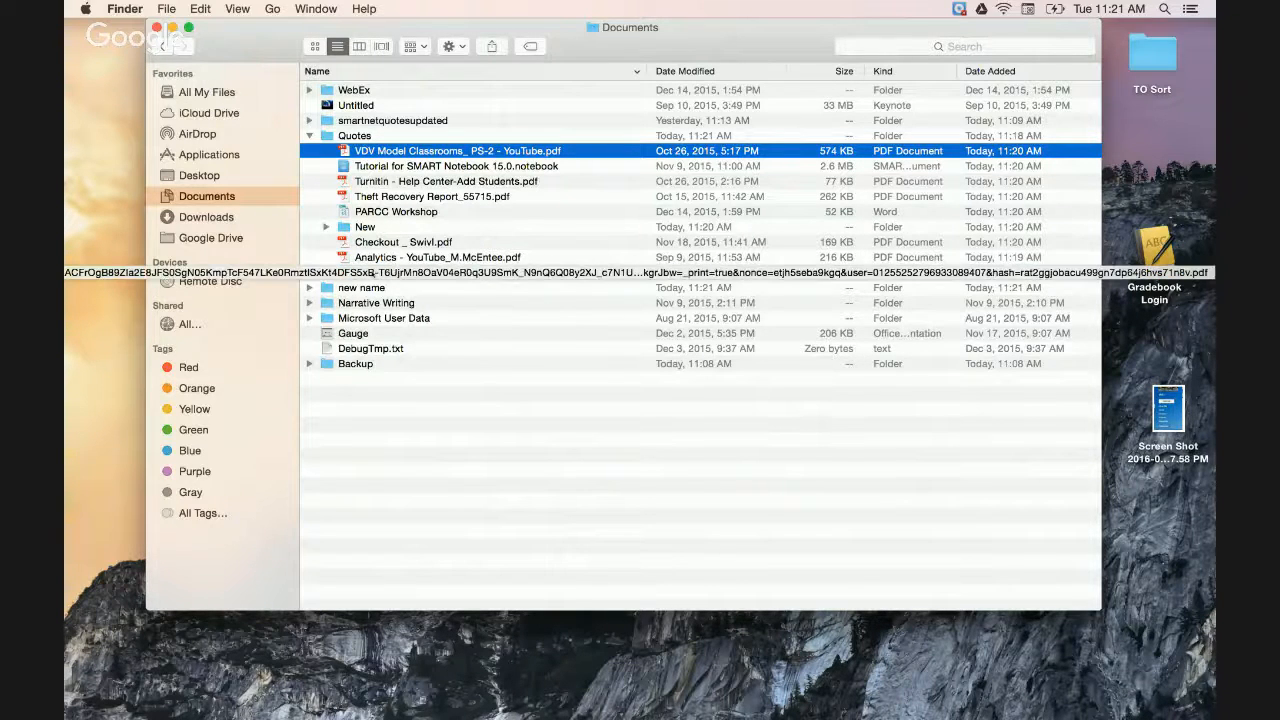
shift+click(371, 273)
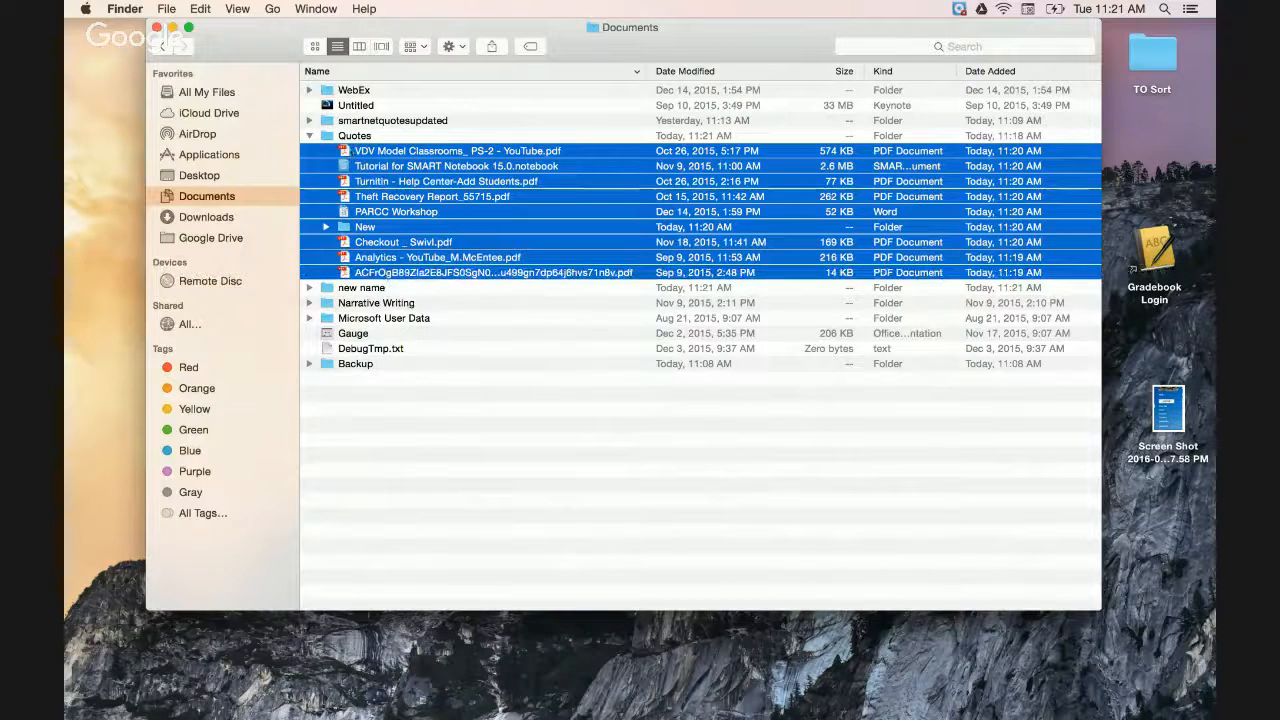
drag(380, 243, 338, 292)
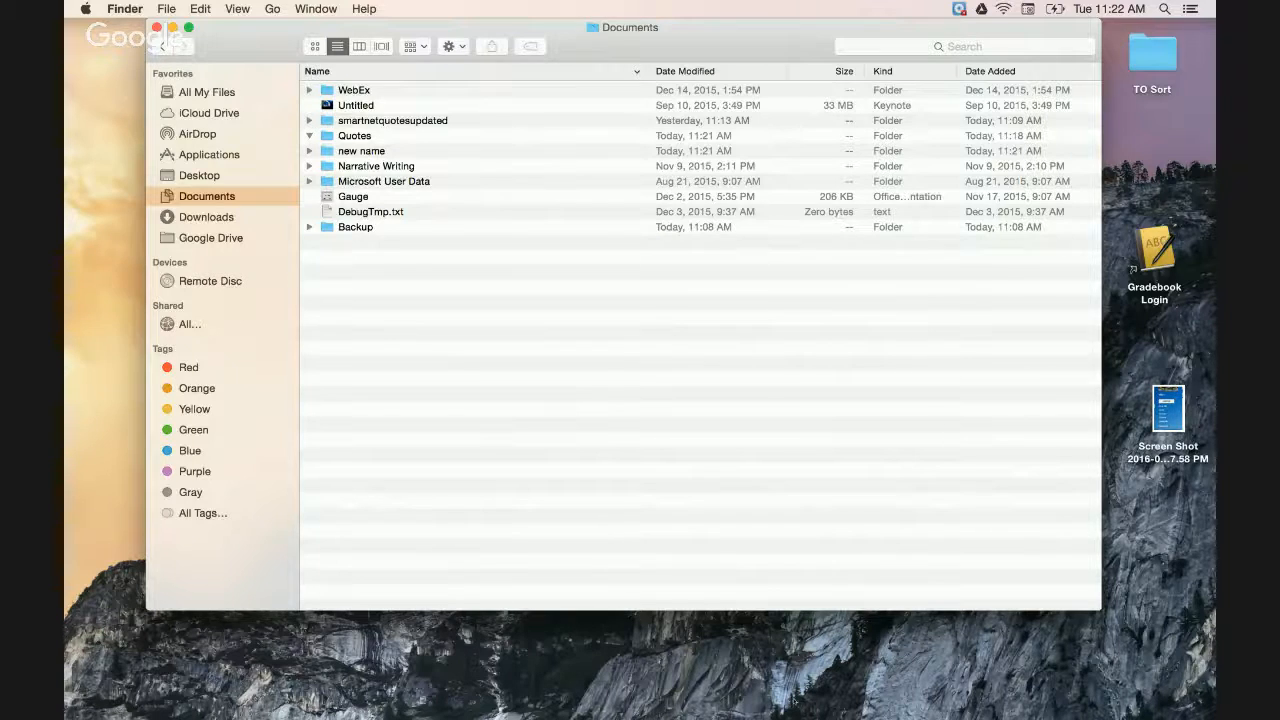
Close the Documents window, switch to Google Chrome and restore its minimized window with the MacBook Basics event page.
key(super+w)
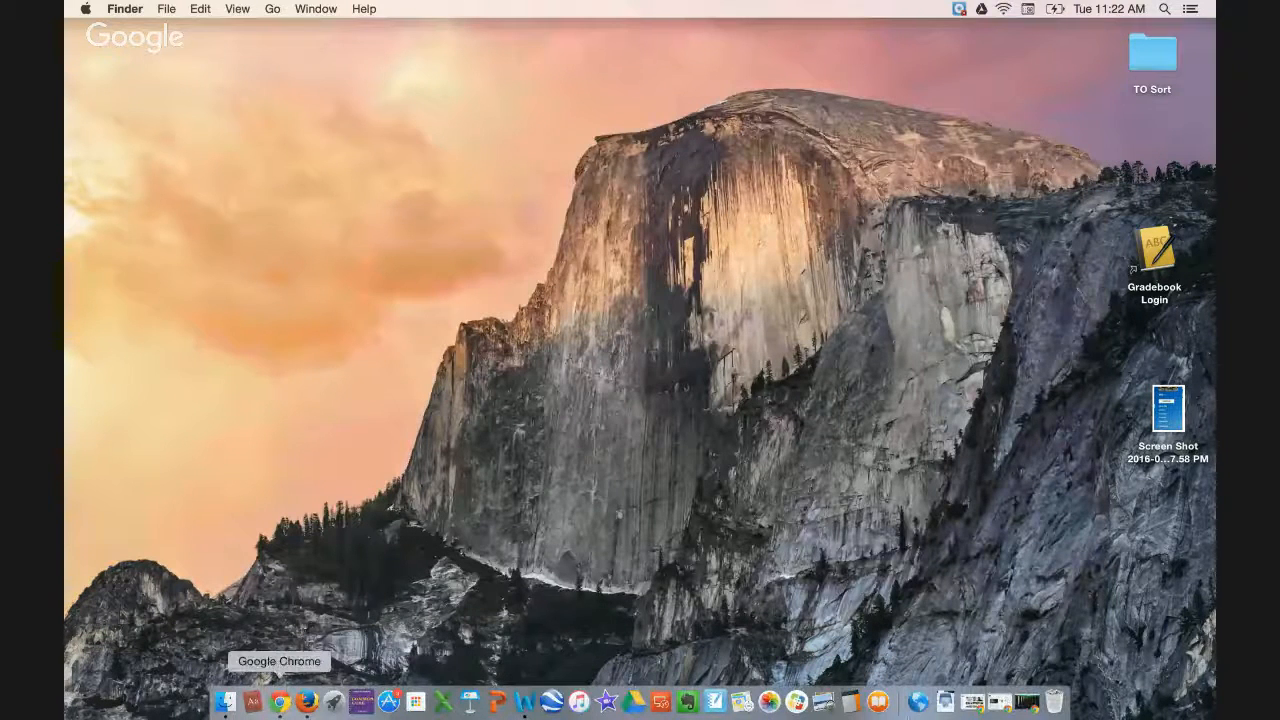
click(280, 702)
click(1000, 702)
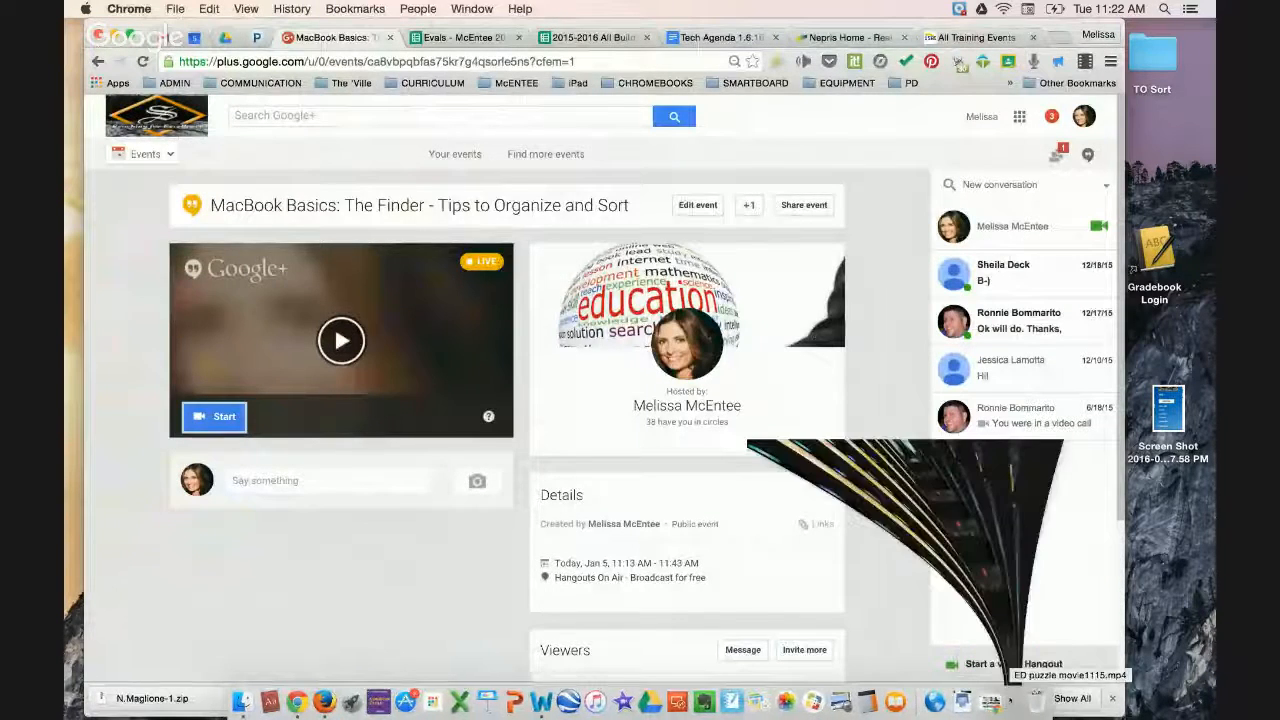